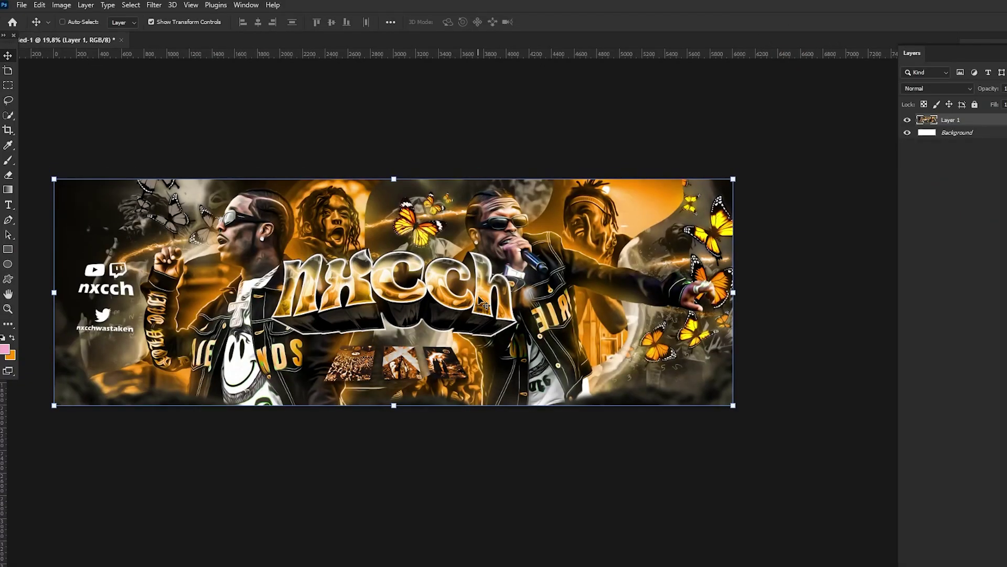
Step: Examine the banner's portraits and background details up close, as well as the overall composition
key(z)
drag(491, 259, 498, 237)
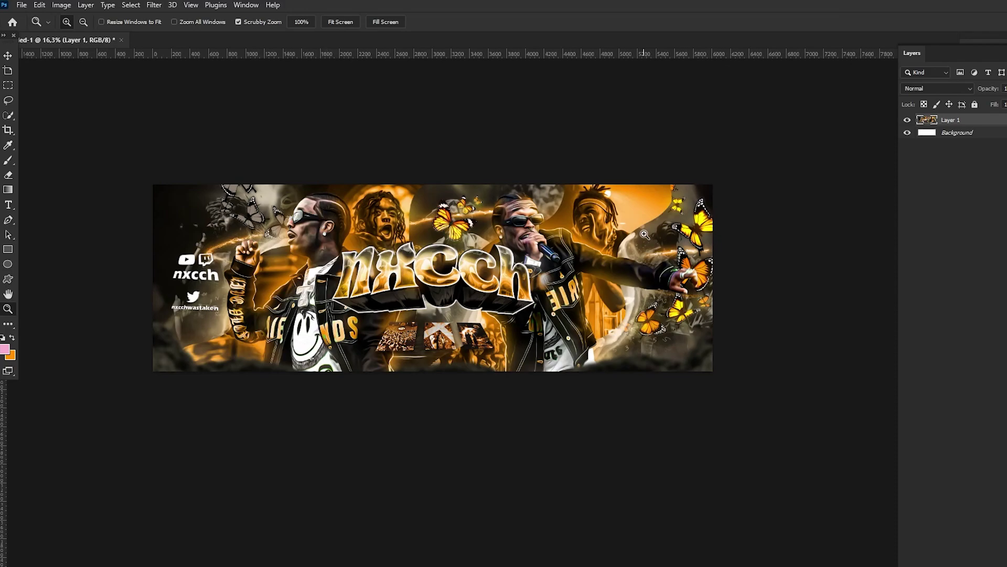
drag(645, 234, 671, 236)
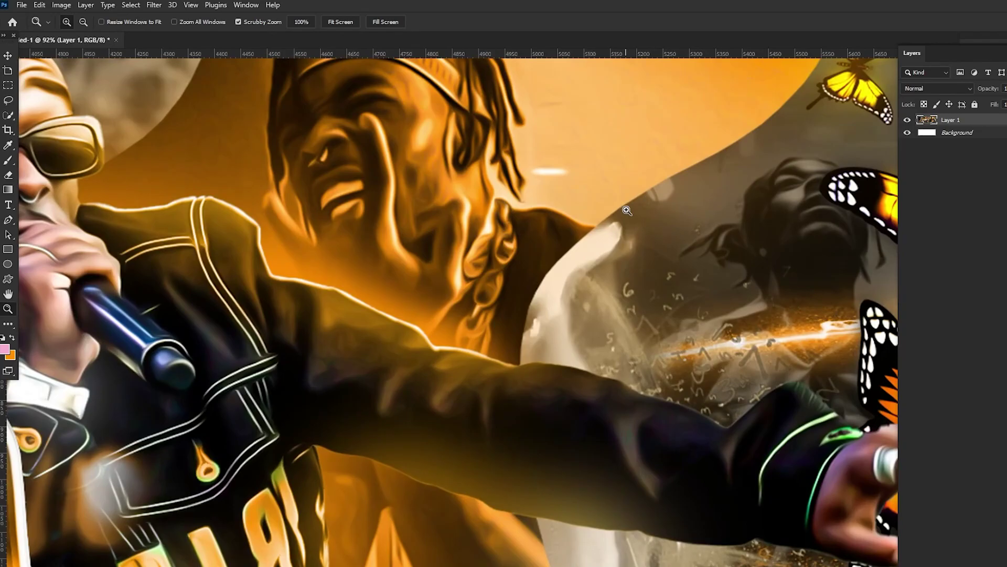
drag(626, 211, 547, 214)
drag(278, 196, 221, 210)
drag(475, 210, 497, 240)
drag(192, 206, 244, 199)
drag(301, 216, 334, 212)
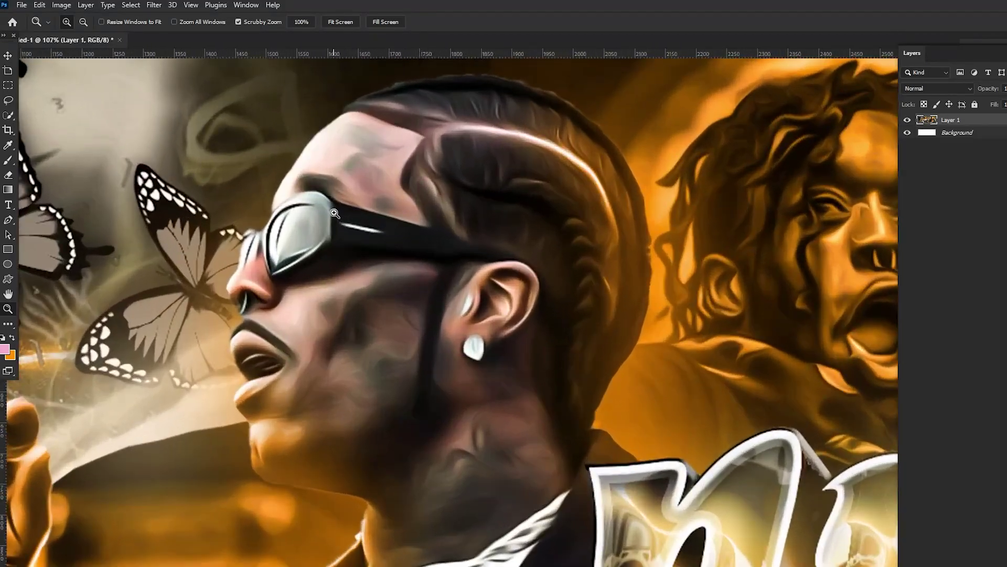
drag(401, 212, 322, 216)
drag(472, 228, 439, 225)
drag(549, 229, 444, 225)
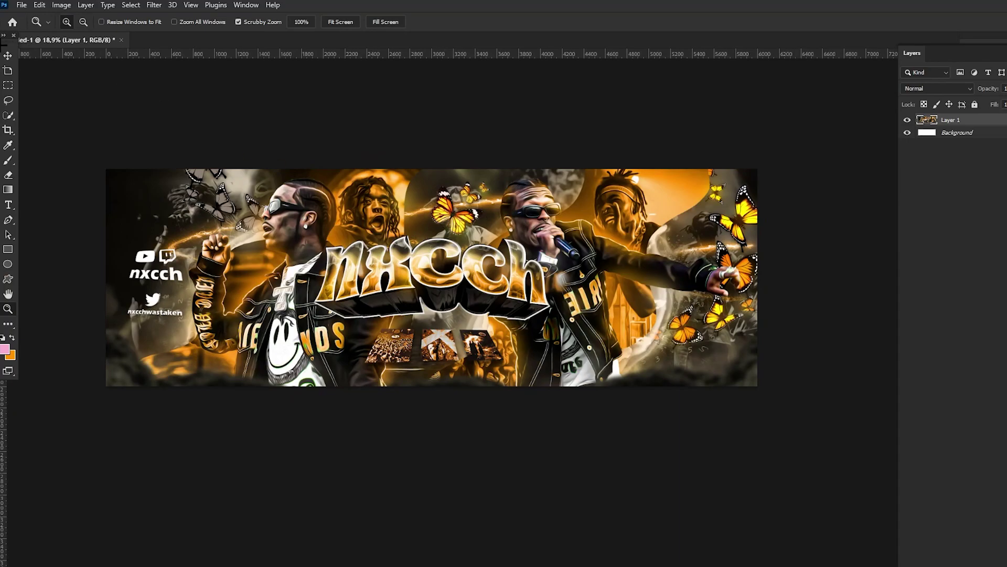
Step: Open the Camera Raw filter on Layer 1 and show its Basic adjustments
click(8, 55)
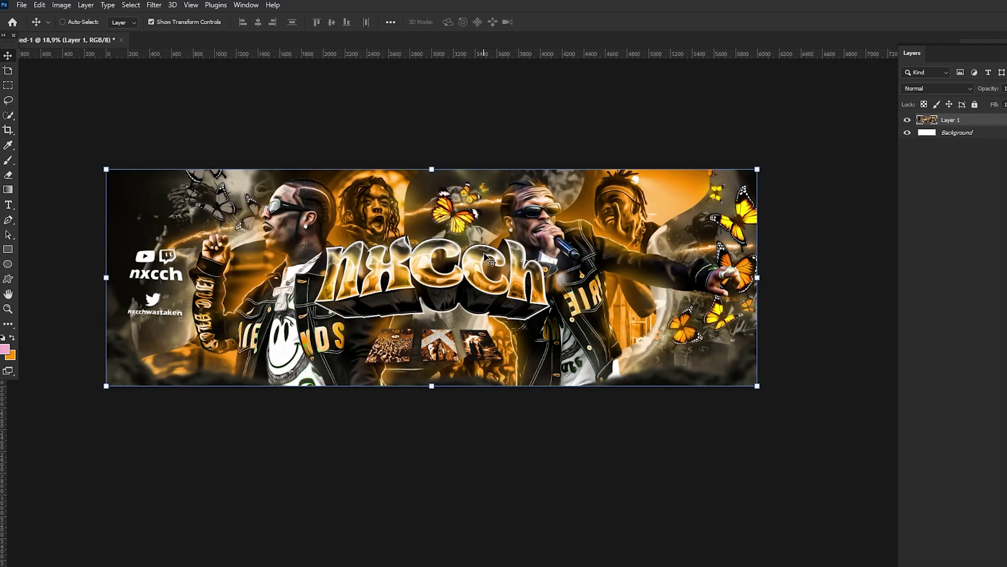
key(ctrl)
key(shift+ctrl+a)
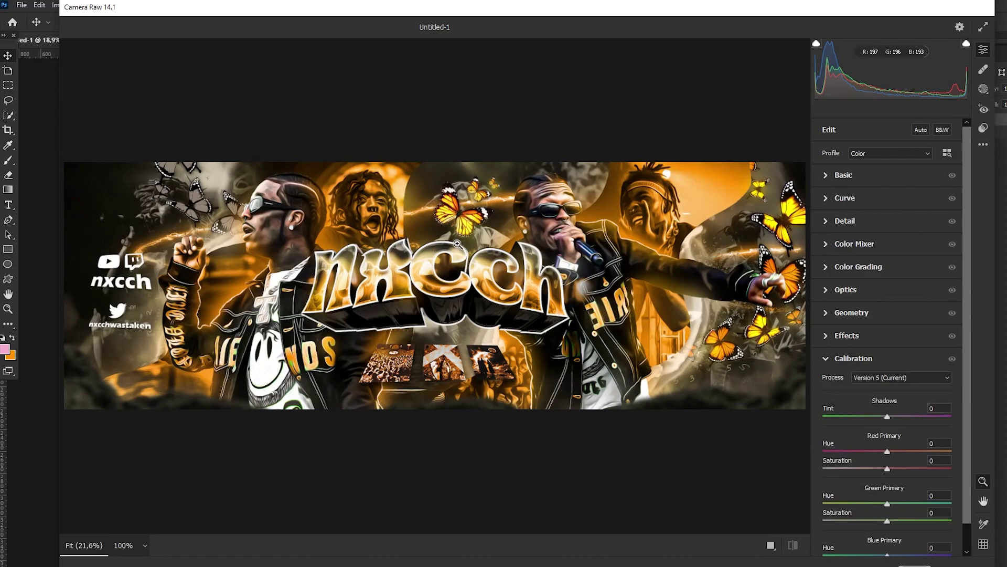
click(822, 184)
Step: Examine the unedited banner in the Camera Raw preview, both in detail and as a whole
scroll(549, 231, up, 5)
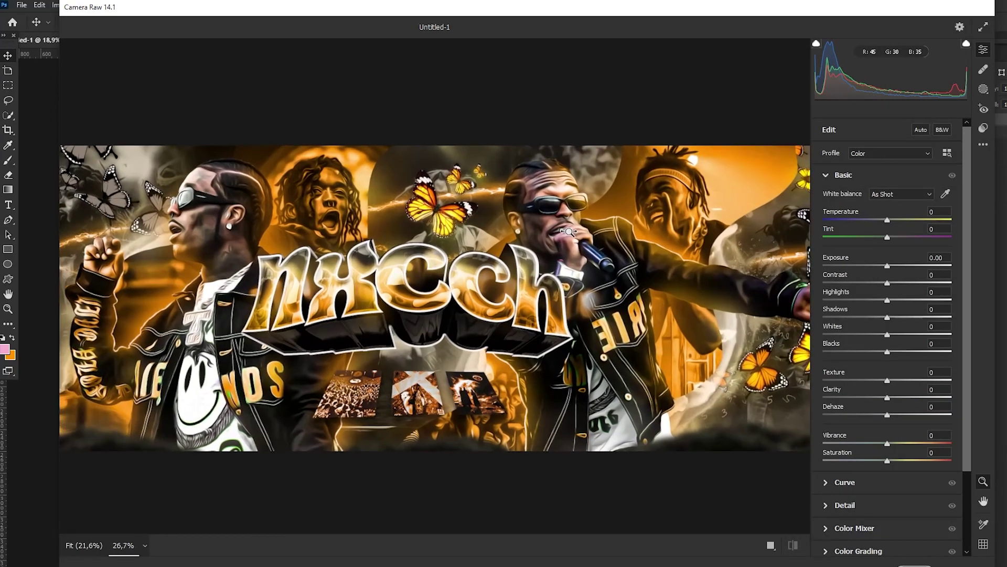
scroll(549, 232, up, 2)
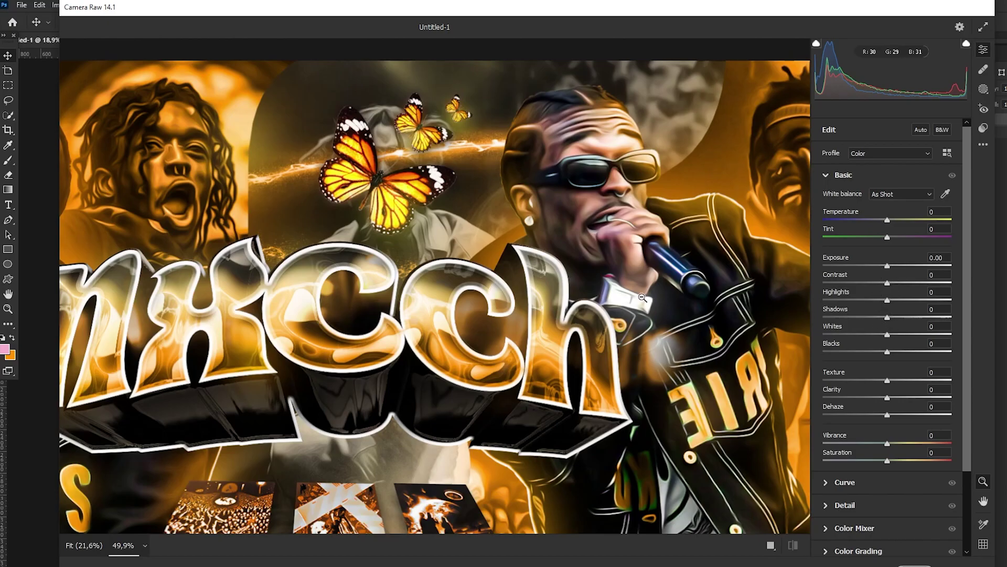
scroll(564, 230, down, 4)
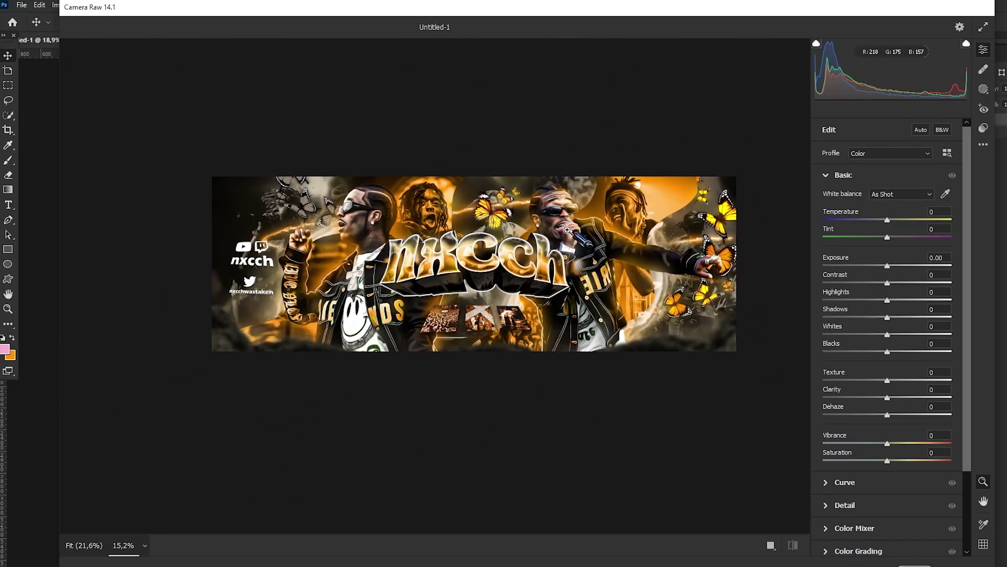
scroll(567, 230, up, 4)
scroll(485, 216, down, 4)
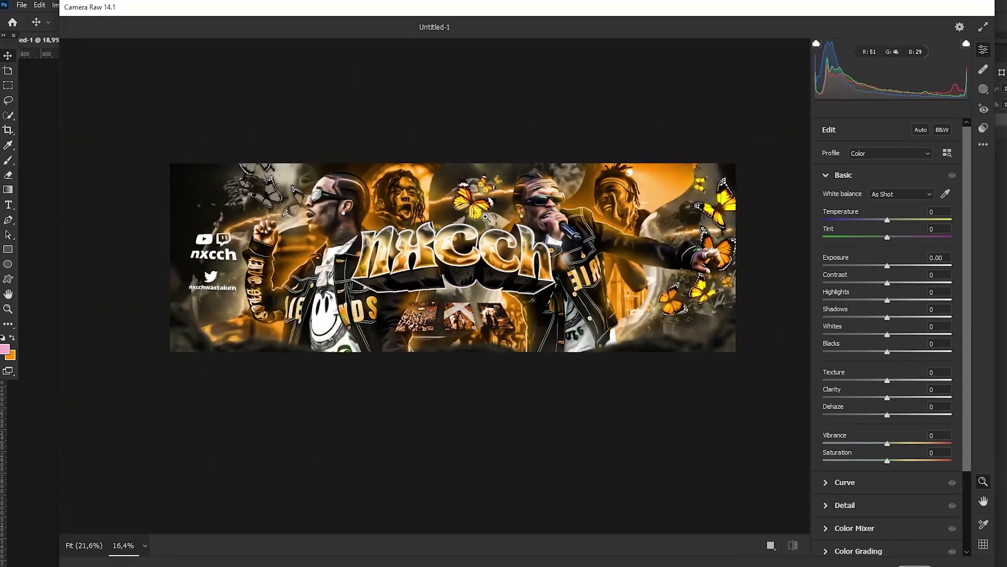
scroll(485, 217, up, 4)
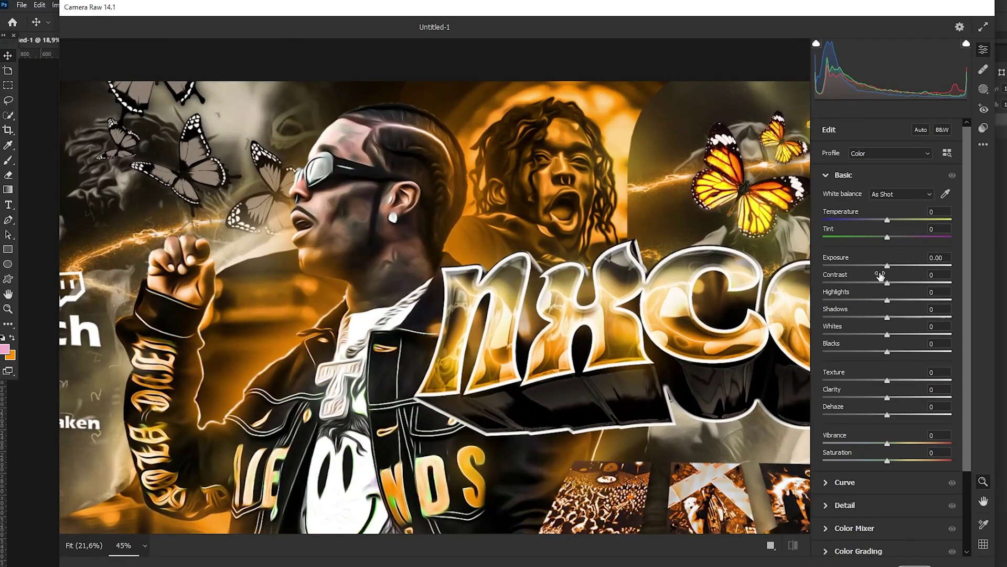
scroll(518, 227, down, 4)
scroll(519, 228, up, 2)
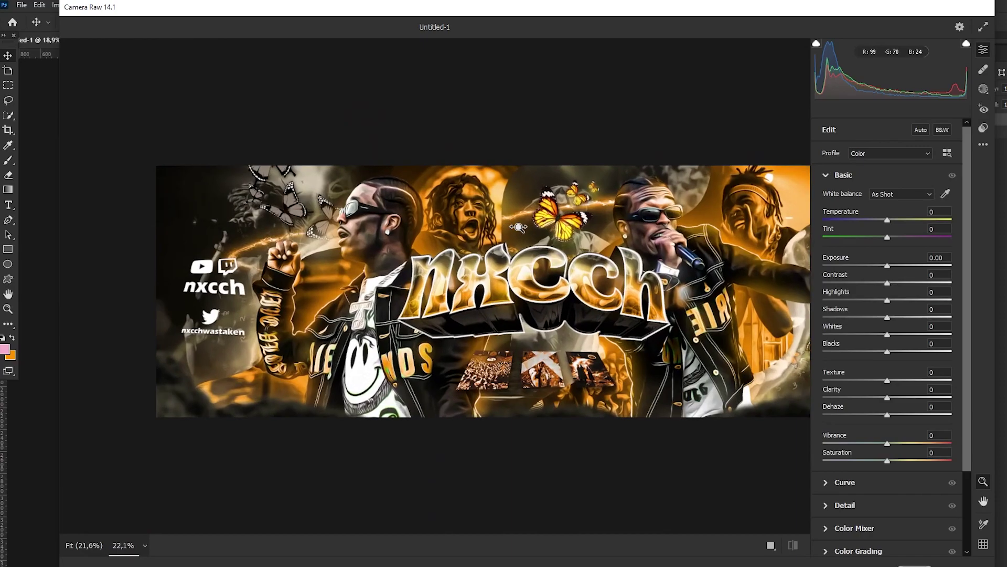
Step: Set the banner's Contrast to +40, Exposure to +0.05, Highlights to -2 and Shadows to +18
scroll(518, 227, up, 1)
drag(889, 285, 914, 286)
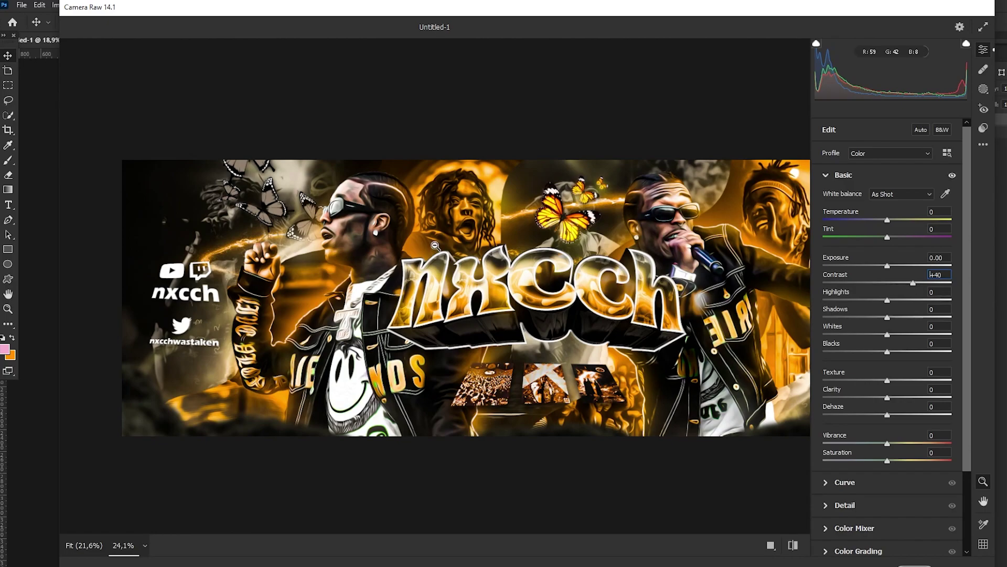
scroll(549, 245, up, 2)
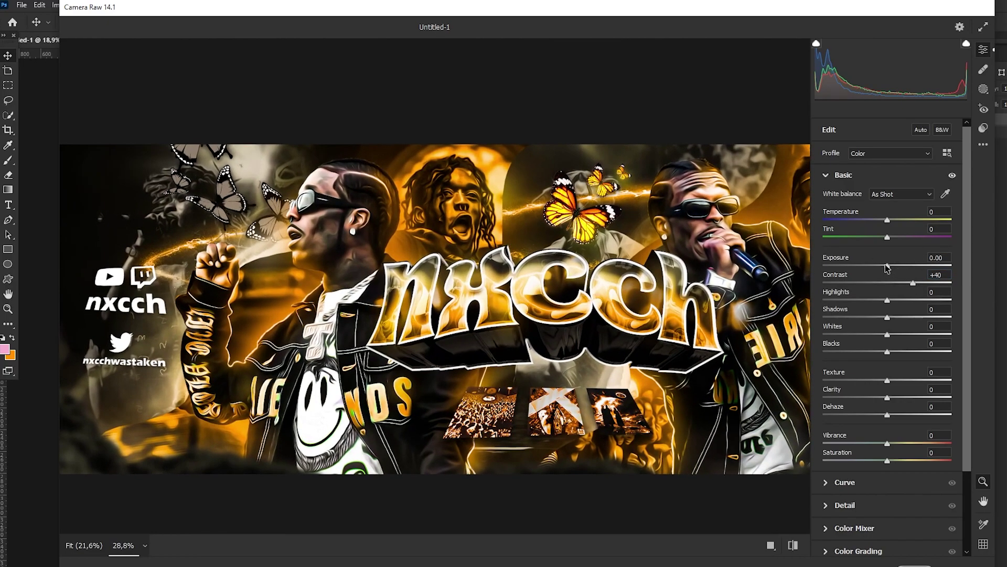
drag(886, 268, 887, 266)
drag(888, 302, 901, 321)
Step: Set Whites to +15 and Blacks to -3, checking the effect on the banner
click(889, 337)
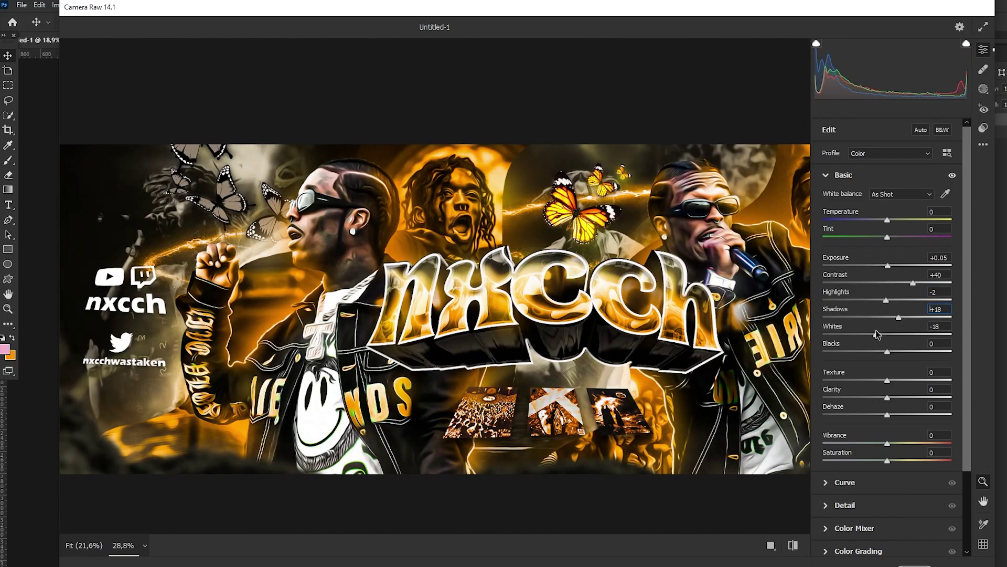
drag(891, 340, 896, 336)
scroll(341, 252, down, 3)
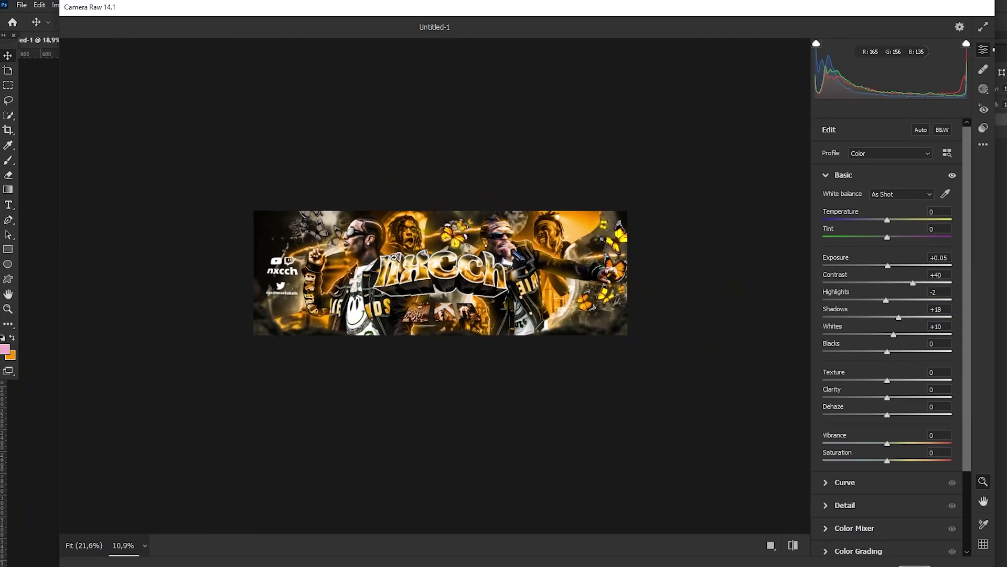
scroll(445, 246, up, 4)
scroll(464, 243, up, 2)
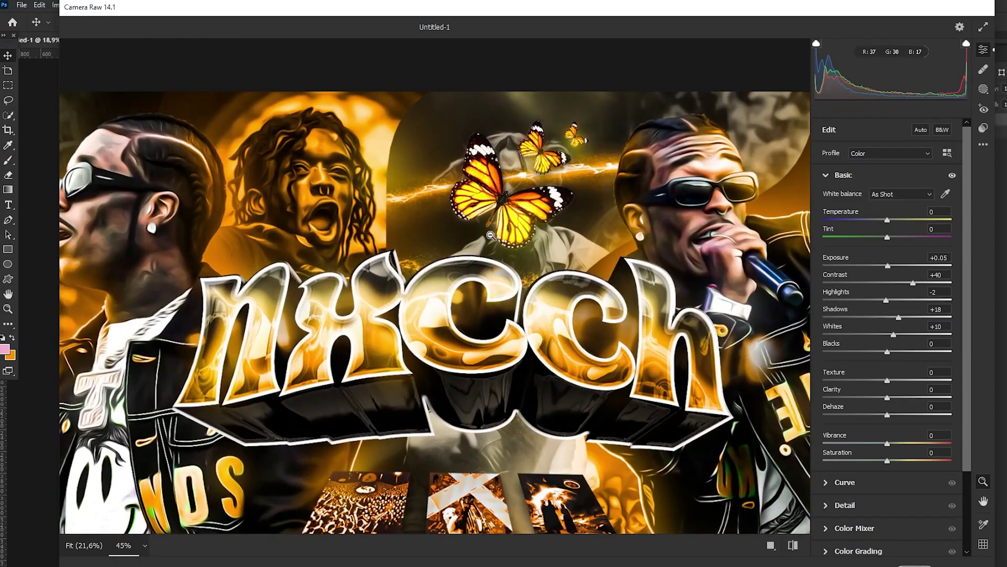
mouse_move(896, 337)
mouse_down()
mouse_move(917, 338)
mouse_move(901, 339)
mouse_up()
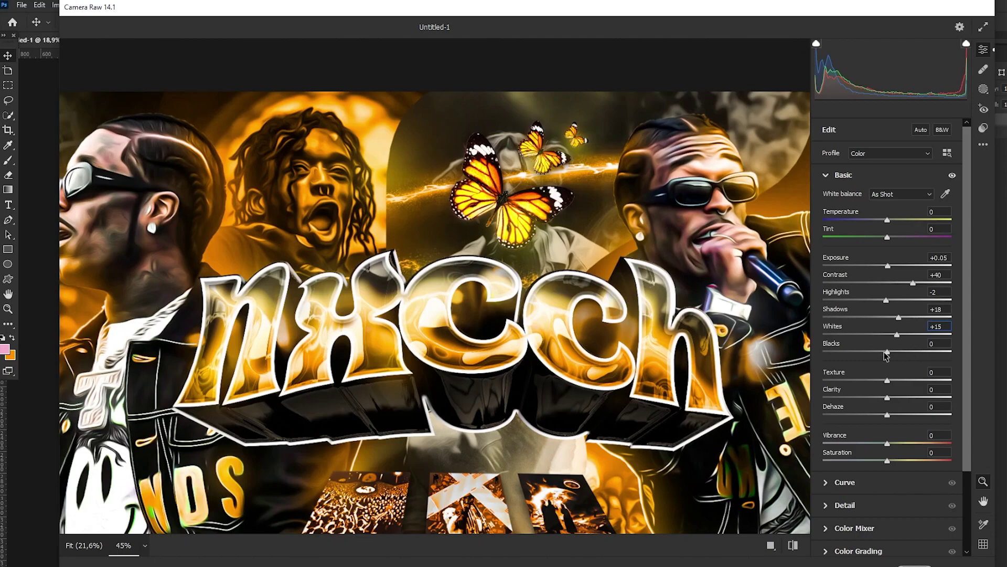
drag(887, 352, 887, 380)
Step: Raise the banner's Clarity to +25 and try a slight Texture adjustment
drag(515, 284, 551, 284)
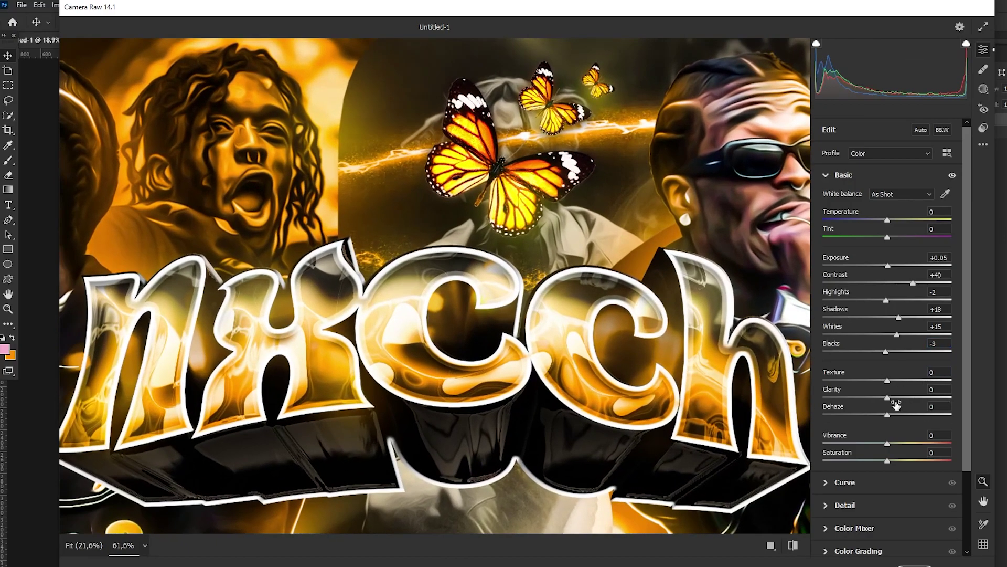
drag(470, 259, 387, 260)
drag(888, 397, 950, 401)
double_click(901, 399)
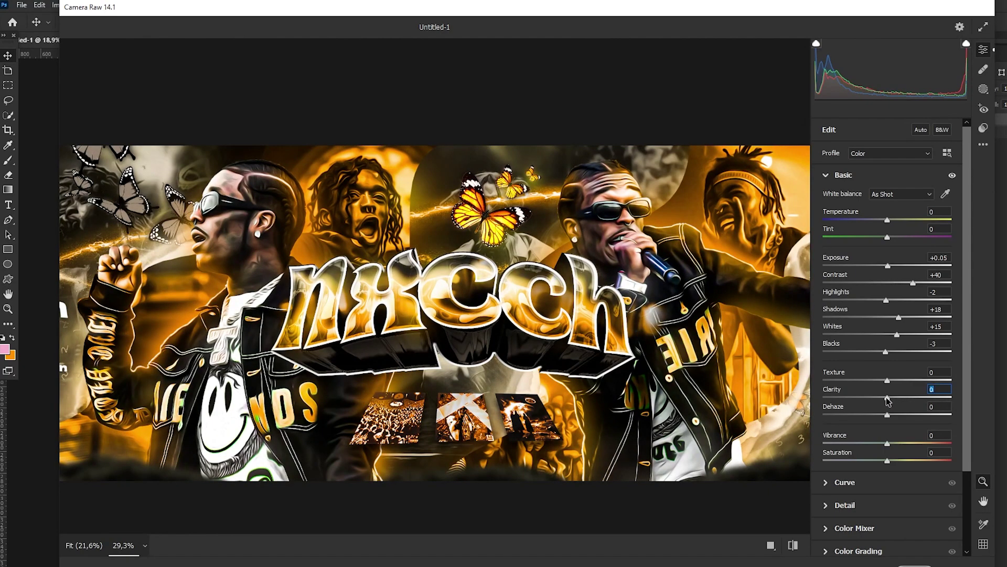
mouse_move(888, 401)
mouse_down()
mouse_move(921, 400)
mouse_move(899, 400)
mouse_up()
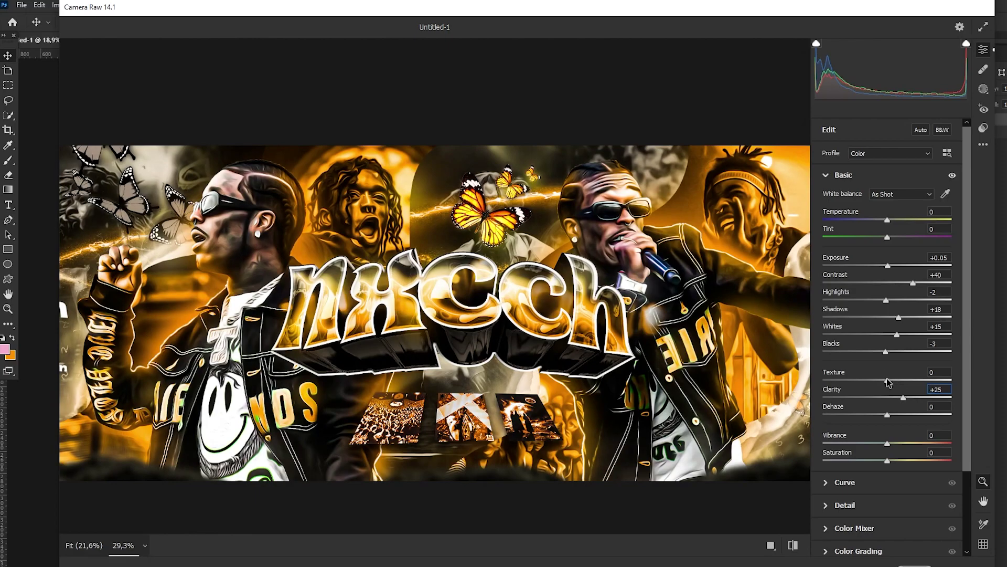
drag(892, 380, 892, 382)
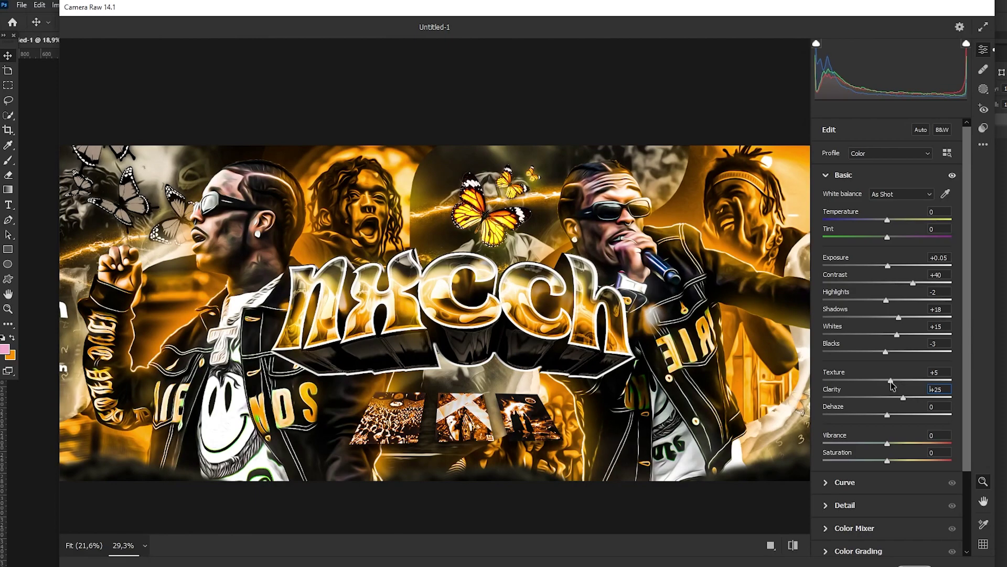
Step: Set the parametric curve to Highlights +2, Lights -4, Darks +3 and Shadows -3, and check the result across the banner
click(845, 481)
scroll(536, 267, up, 2)
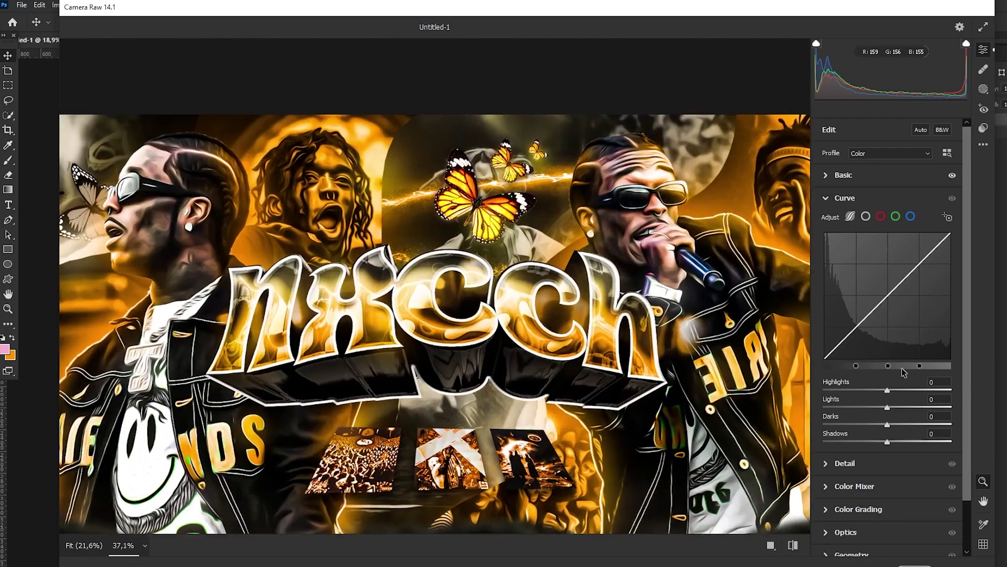
drag(887, 392, 886, 446)
drag(422, 312, 398, 308)
scroll(399, 307, up, 3)
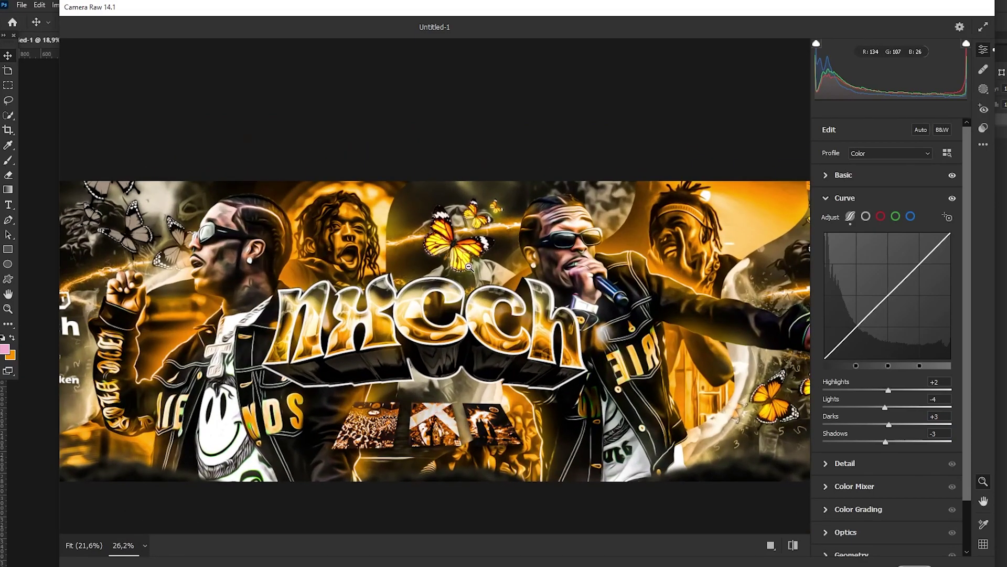
scroll(469, 267, up, 3)
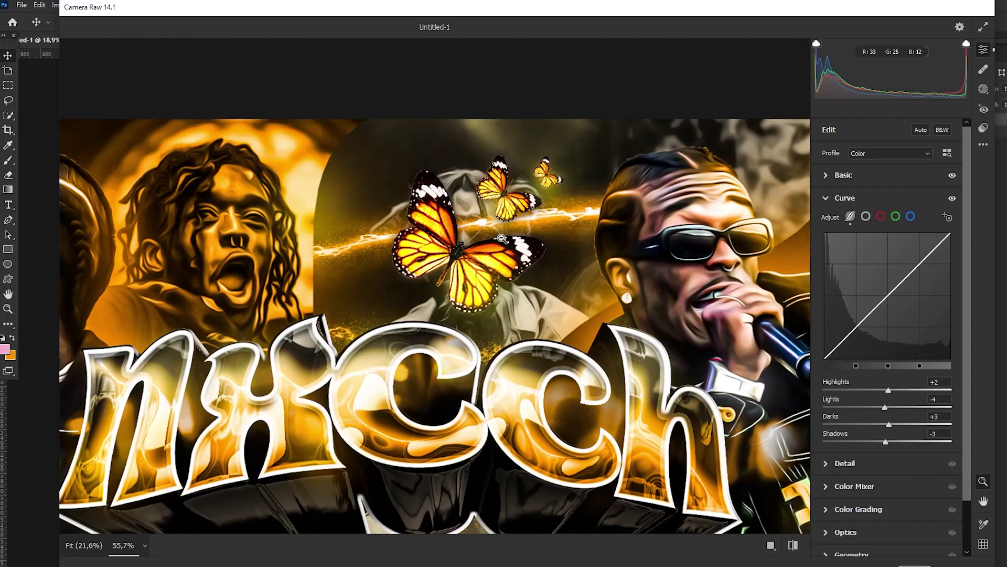
scroll(501, 239, down, 5)
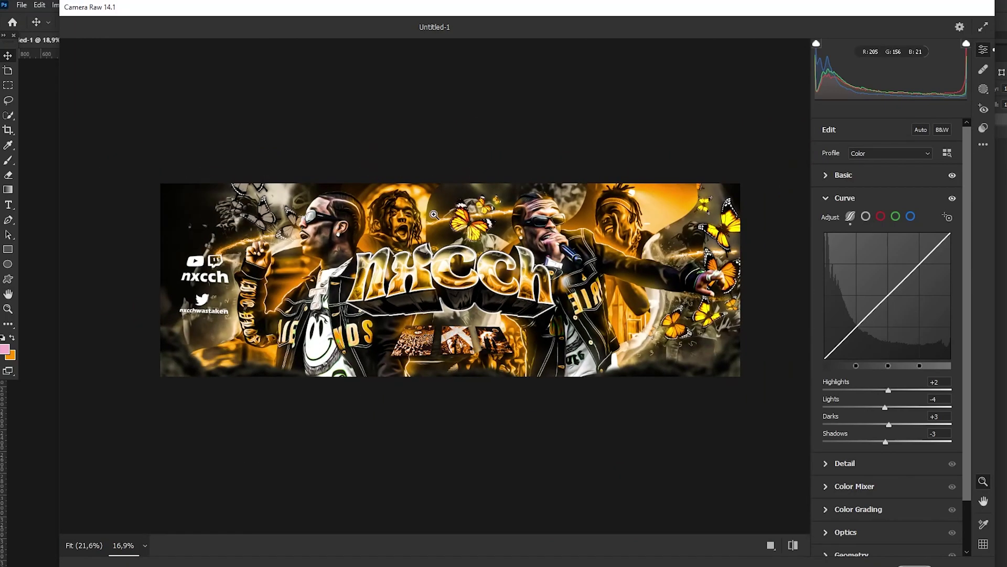
scroll(495, 229, up, 2)
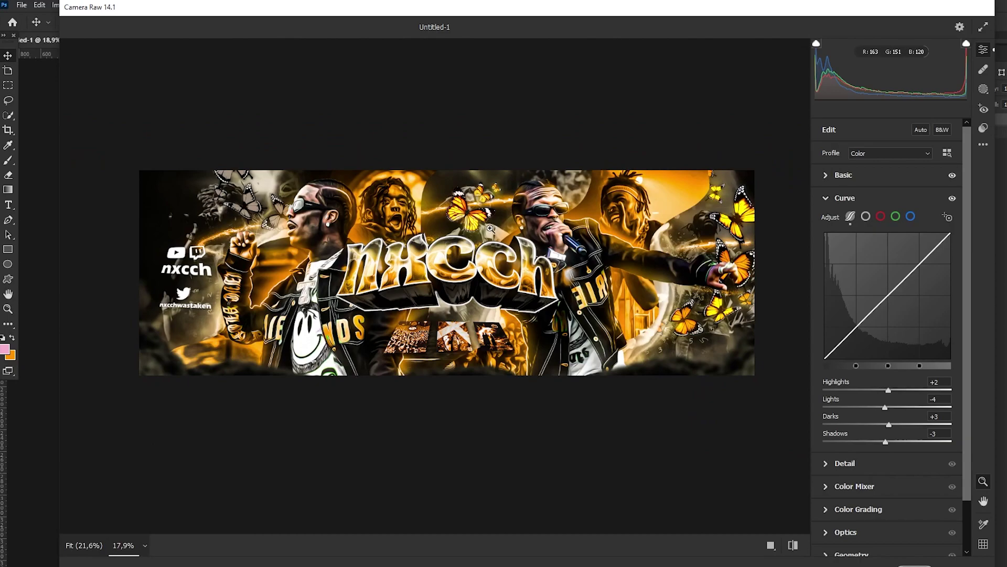
scroll(496, 225, up, 1)
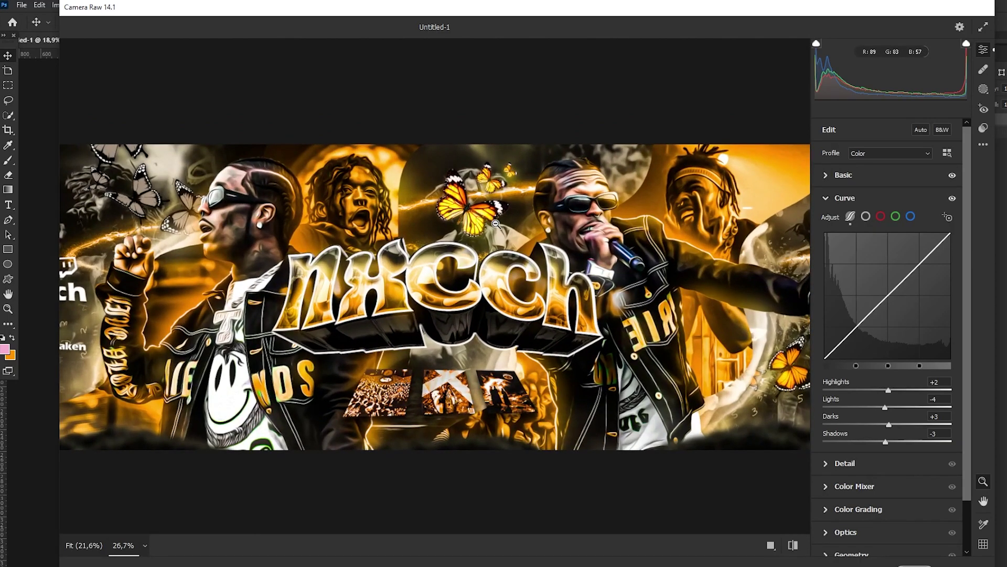
scroll(495, 224, up, 2)
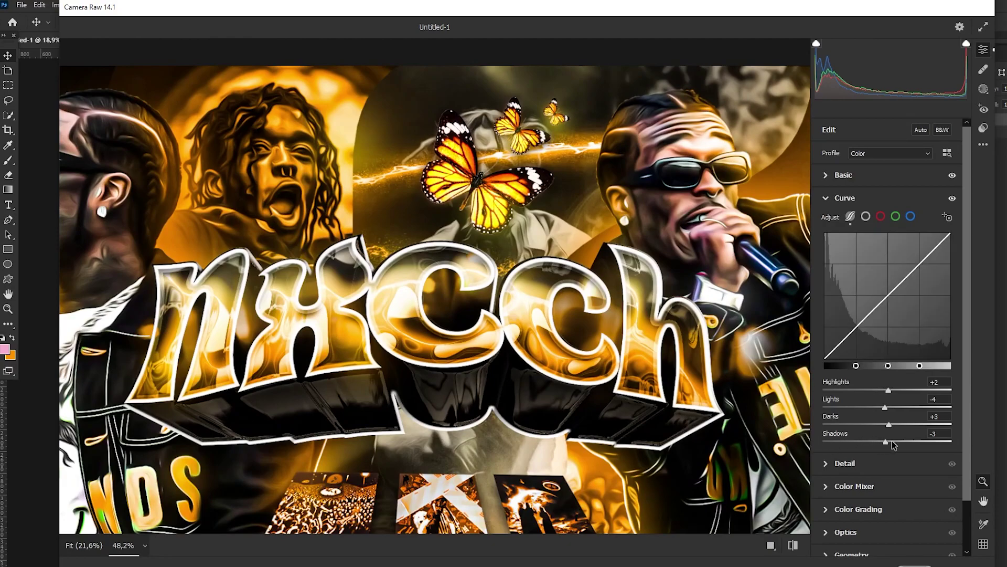
Step: Set the banner's Sharpening to 90 and Noise Reduction to 50
click(845, 462)
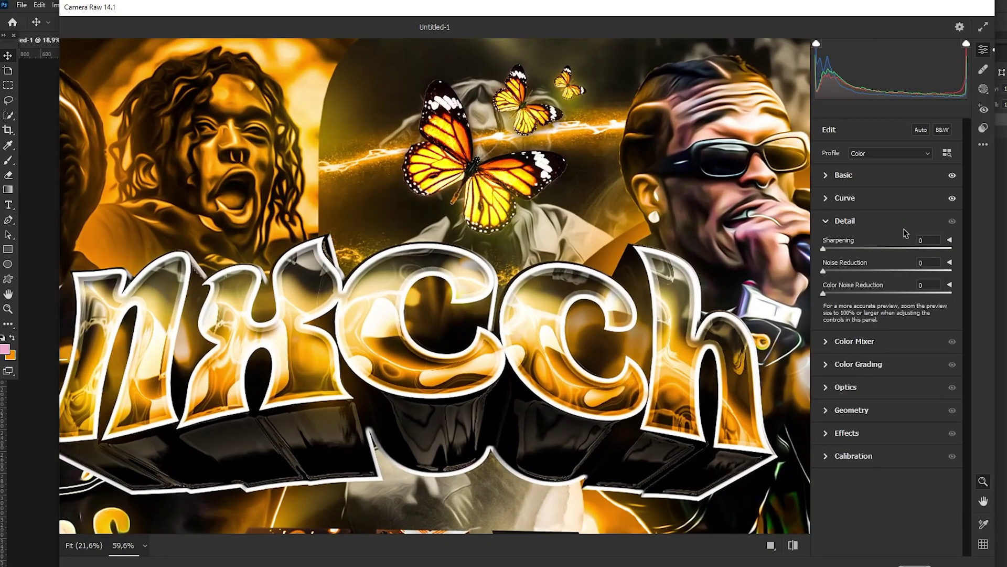
drag(868, 248, 897, 252)
double_click(910, 252)
drag(843, 270, 886, 272)
mouse_move(777, 308)
mouse_down()
mouse_move(577, 308)
mouse_move(781, 307)
mouse_up()
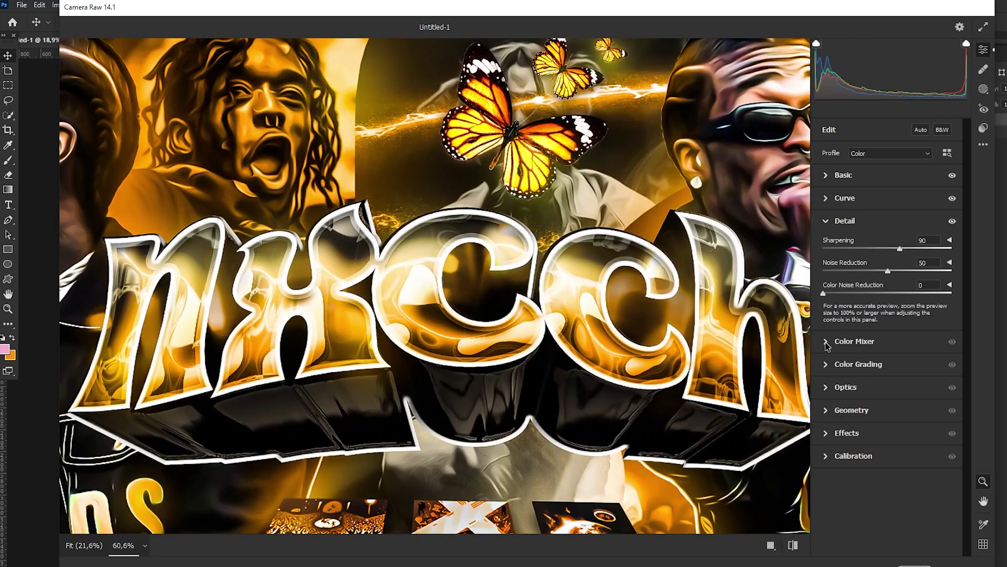
click(825, 364)
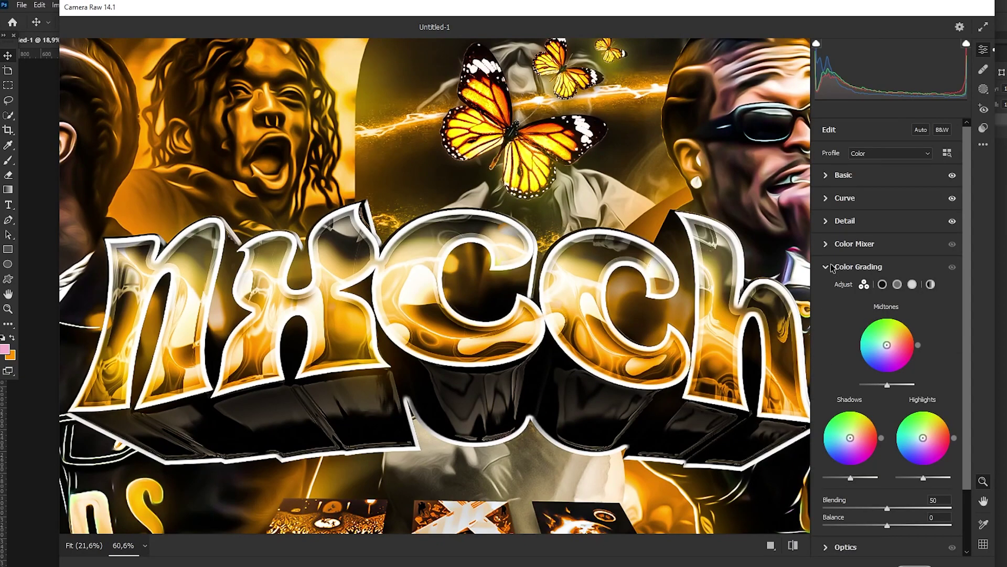
click(825, 245)
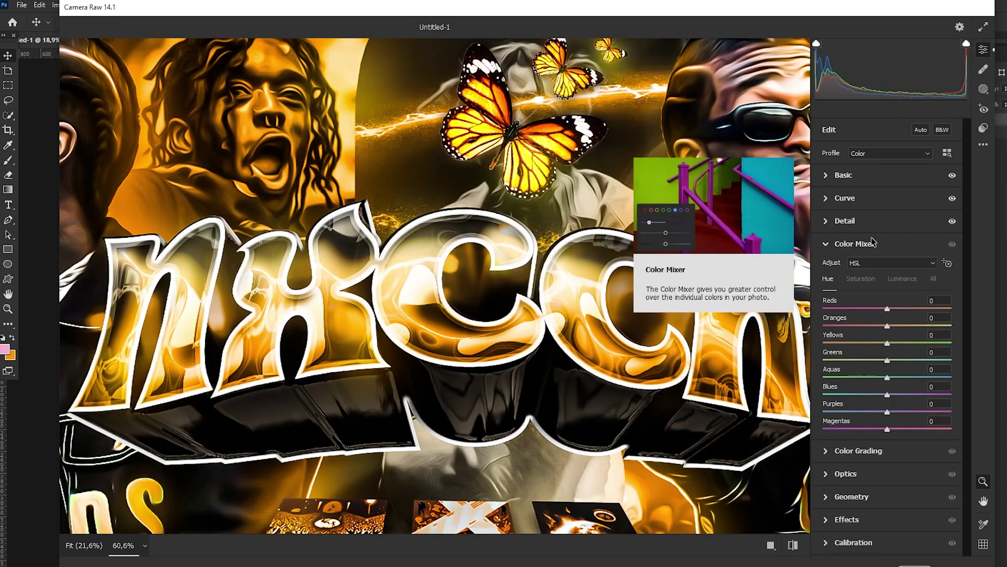
click(826, 244)
Step: Tint the midtones golden orange in Color Grading with hue 40, saturation 59 and luminance 0
click(825, 268)
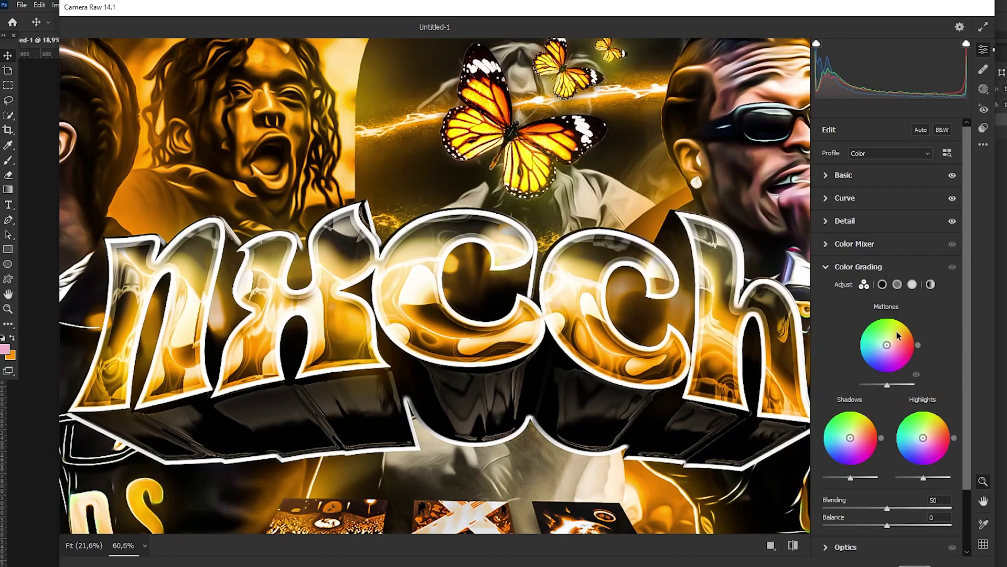
drag(888, 345, 899, 337)
drag(464, 285, 400, 285)
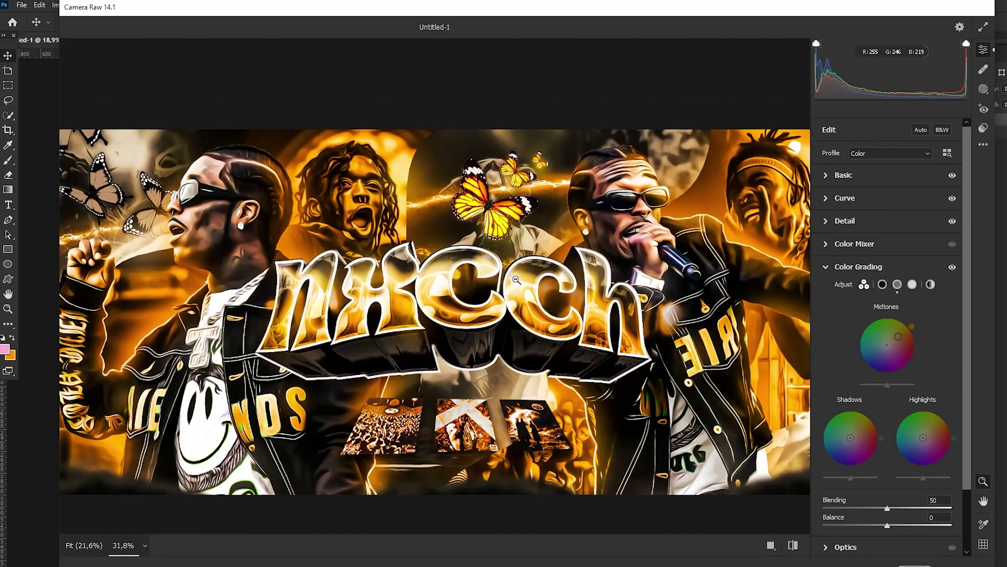
double_click(899, 339)
drag(888, 346, 898, 336)
mouse_move(889, 385)
mouse_down()
mouse_move(869, 385)
mouse_move(908, 385)
mouse_move(878, 387)
mouse_move(891, 386)
mouse_up()
scroll(434, 311, down, 4)
scroll(434, 312, up, 3)
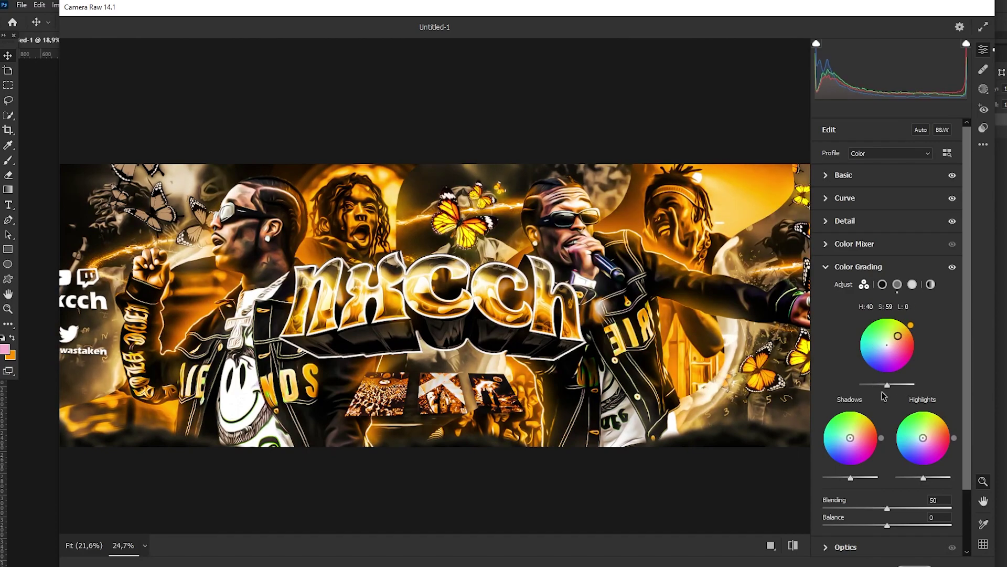
Step: Try tinting the shadows golden in Color Grading with hue 46 and saturation 67
drag(849, 443, 873, 431)
double_click(870, 432)
drag(851, 439, 862, 426)
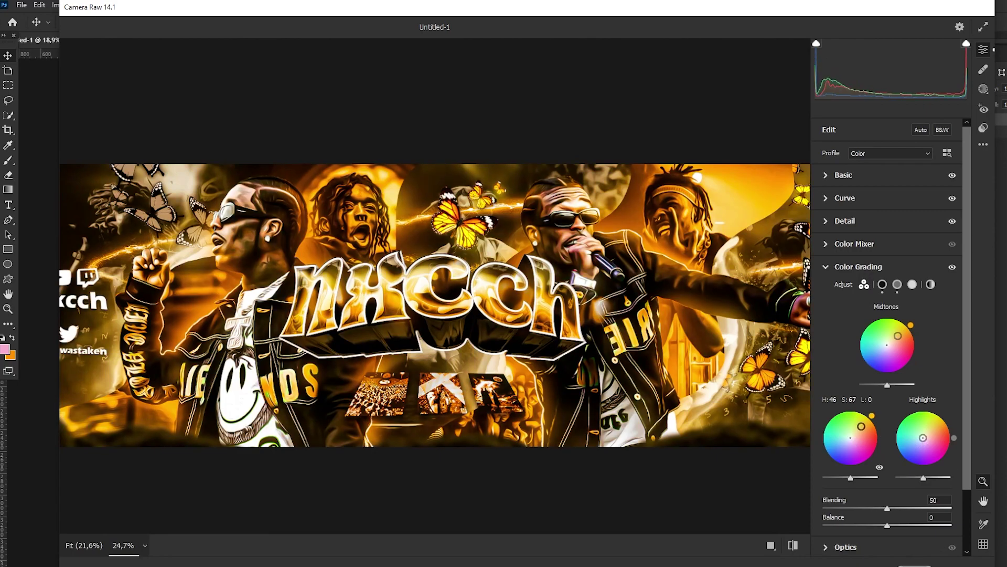
double_click(861, 427)
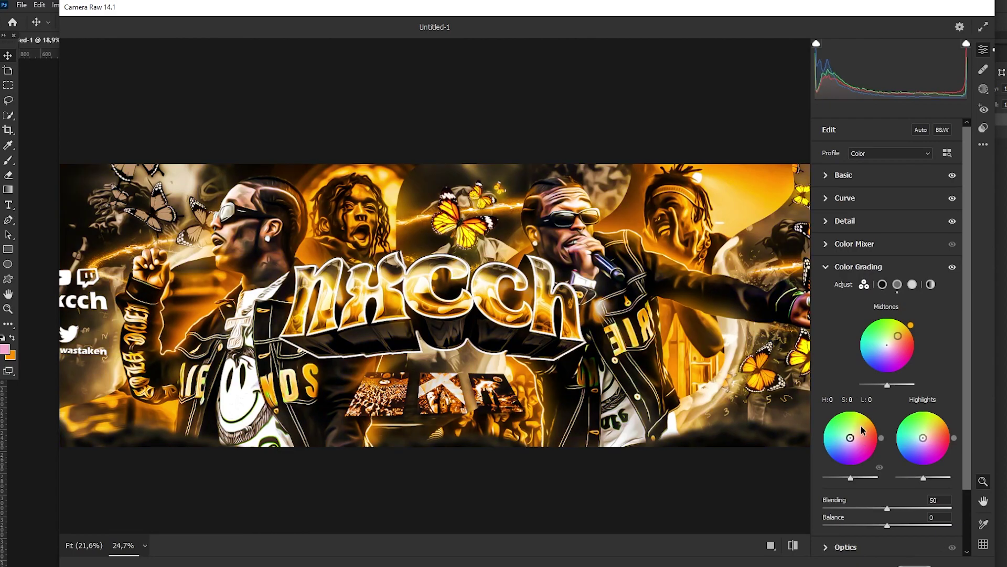
Step: Raise the highlights luminance slightly and lower the shadows luminance in the banner's Color Grading
click(733, 321)
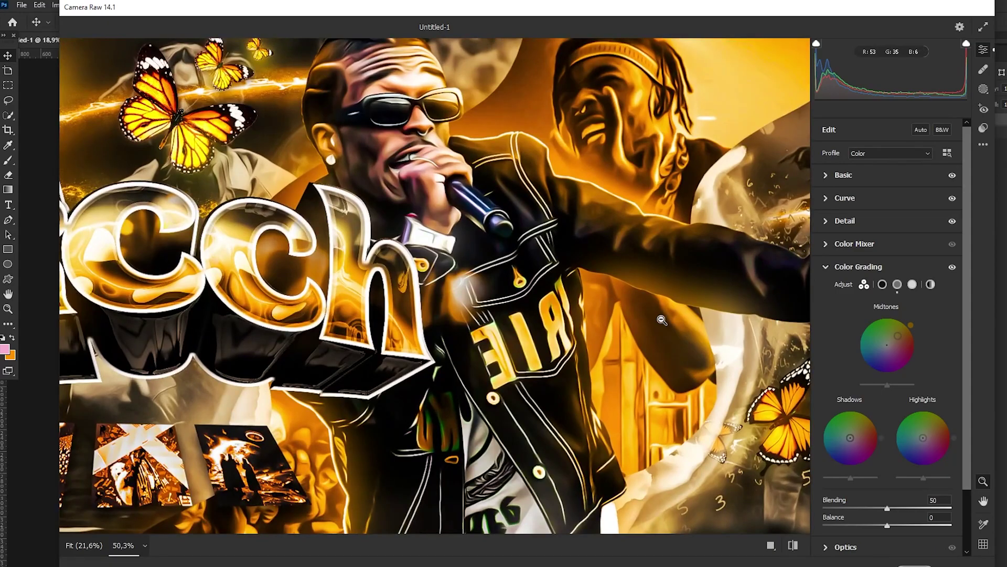
drag(662, 320, 558, 308)
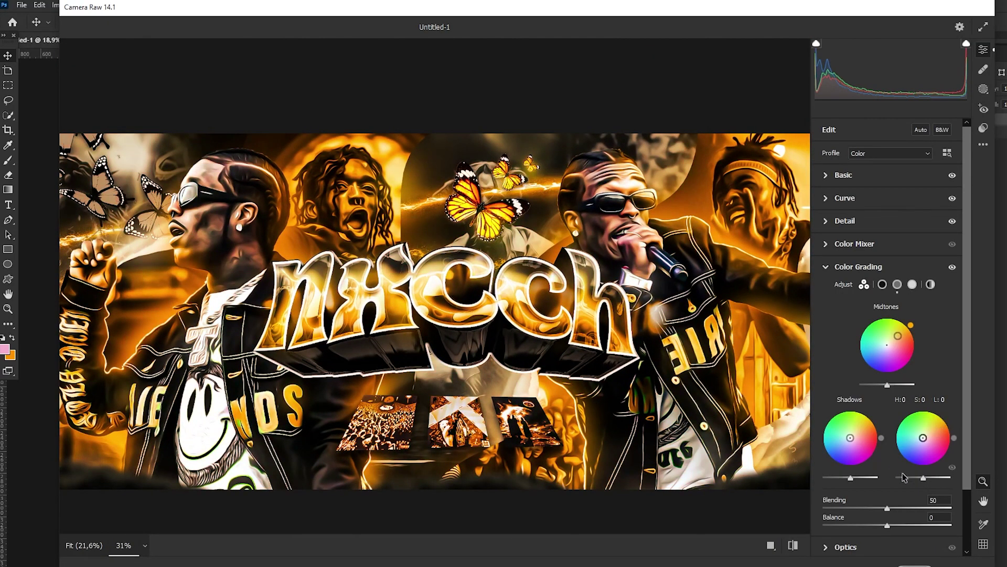
drag(924, 479, 926, 479)
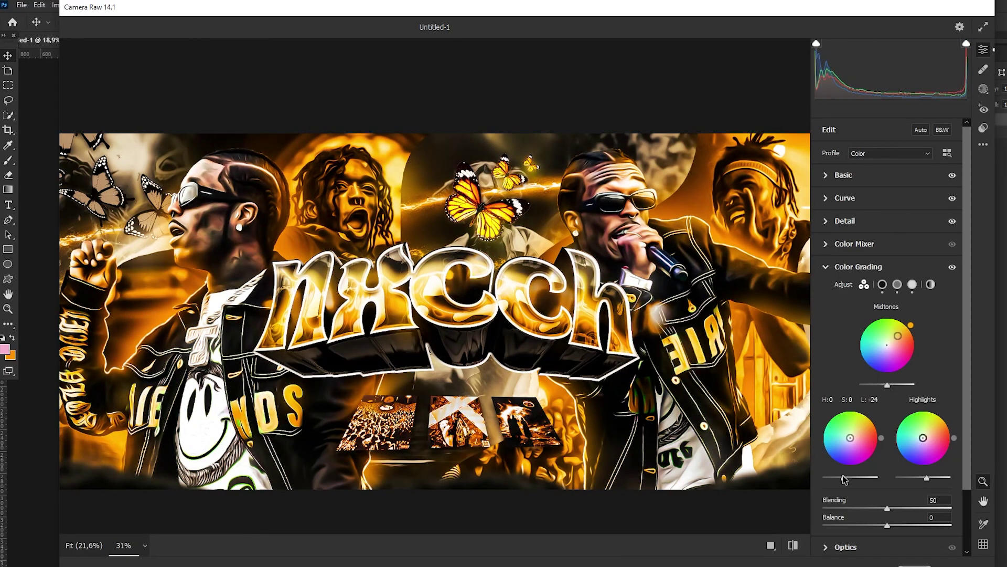
Step: Darken the banner's edges in Effects with Vignetting set to -28
scroll(839, 499, down, 3)
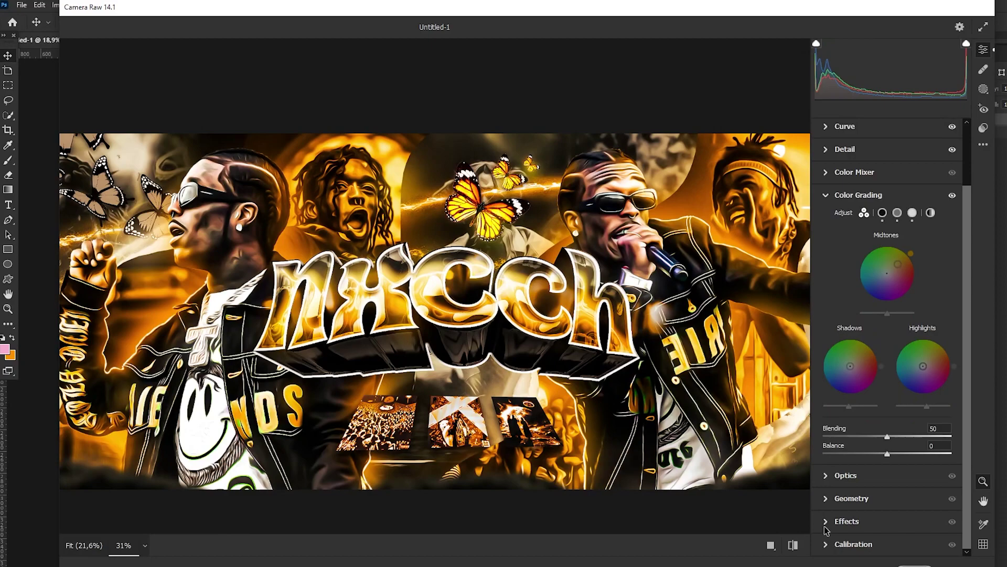
click(826, 529)
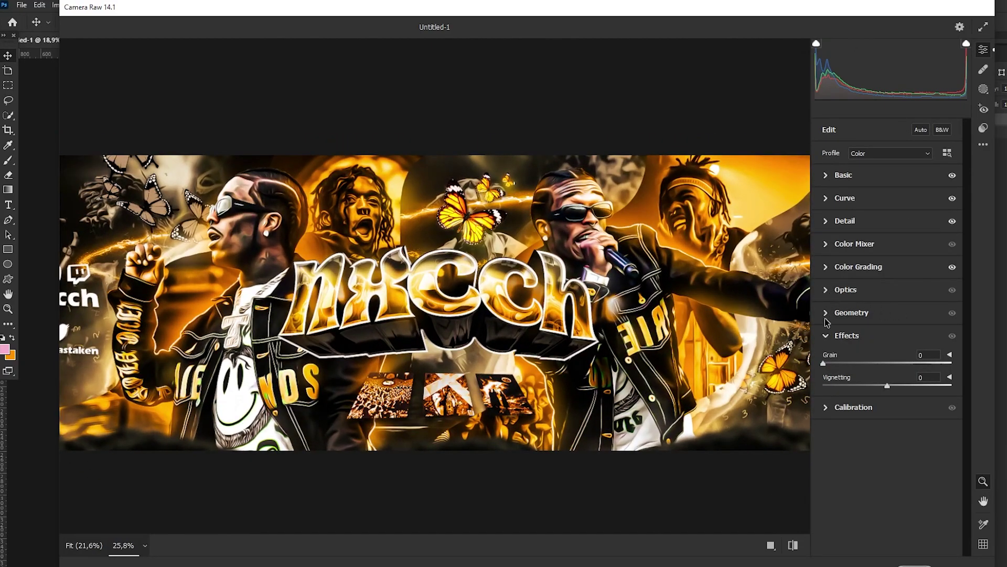
scroll(462, 291, up, 2)
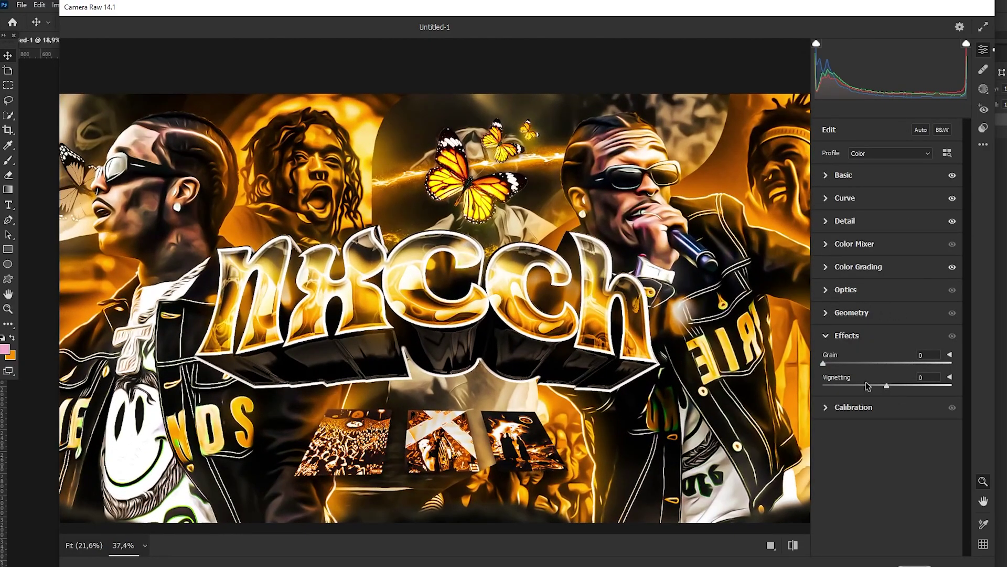
scroll(441, 291, down, 4)
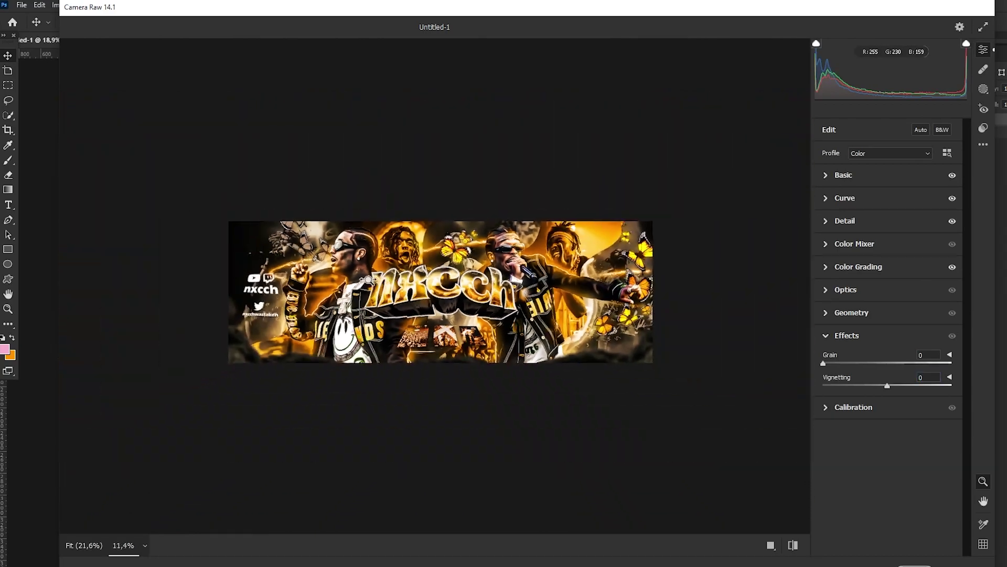
scroll(488, 275, up, 3)
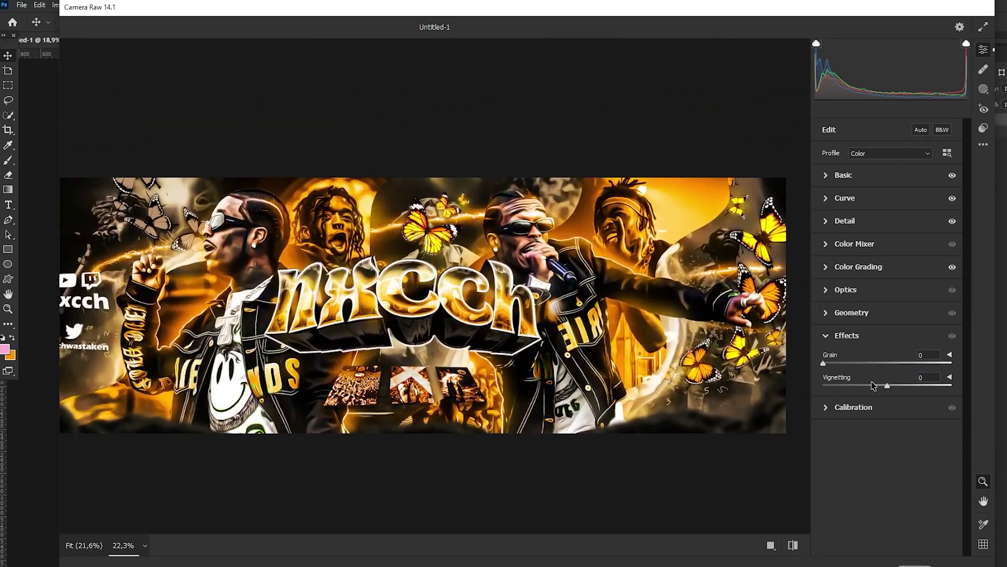
drag(888, 386, 871, 386)
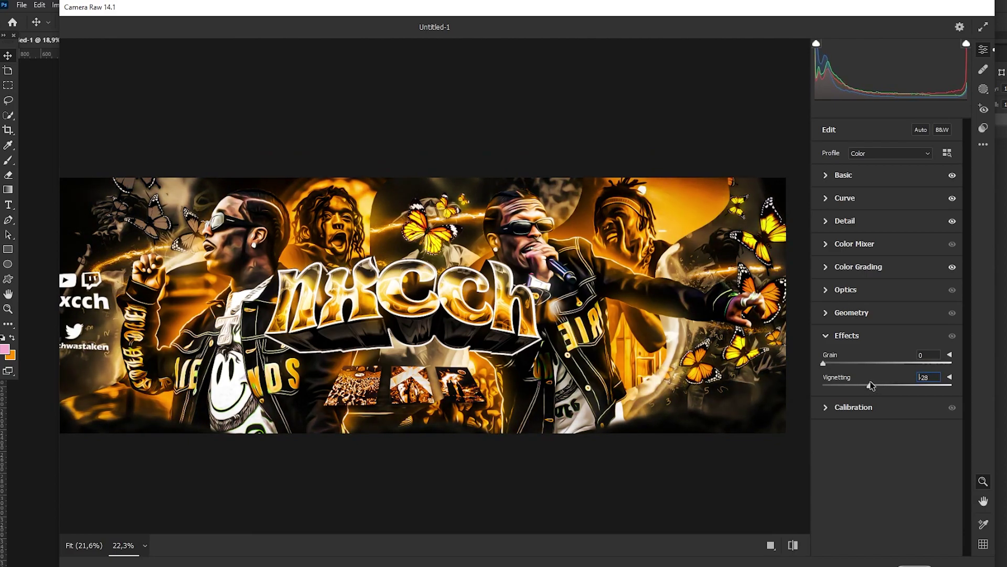
Step: In Calibration, set the Shadows Tint to +62 and the Red Primary to Hue -17 and Saturation +24
click(844, 408)
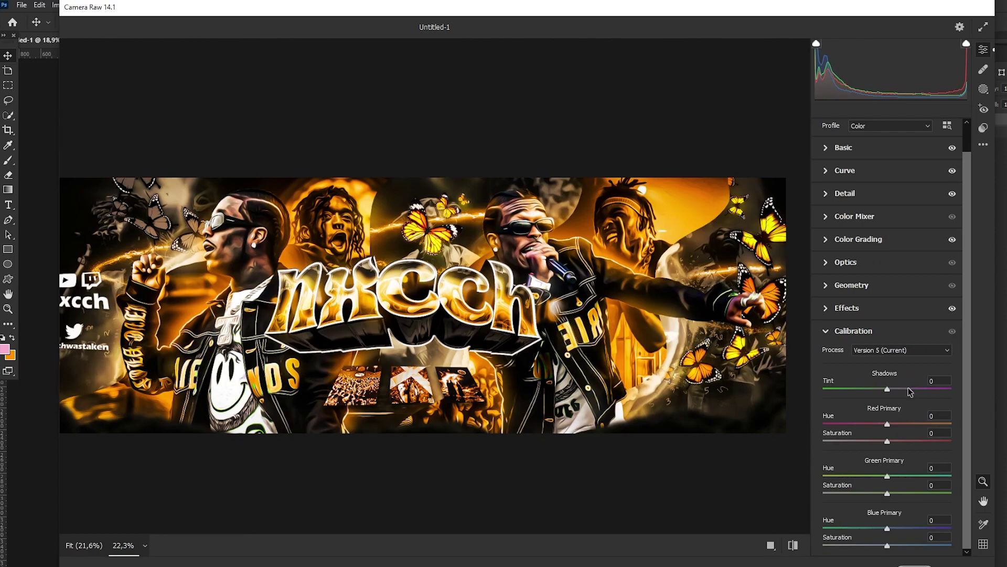
click(934, 381)
drag(880, 424, 902, 443)
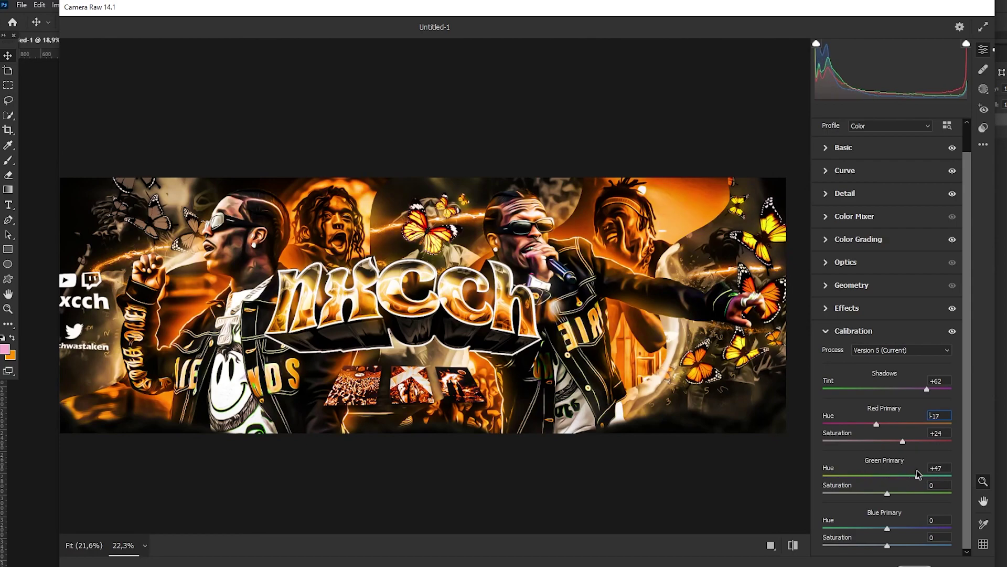
Step: Set Green Primary to Hue +21 and Saturation -19, Blue Primary to Hue -31 and Saturation +29, and apply the filter
mouse_move(887, 475)
mouse_down()
mouse_move(912, 495)
mouse_move(869, 496)
mouse_move(886, 496)
mouse_move(901, 476)
mouse_up()
drag(880, 494, 905, 547)
click(869, 526)
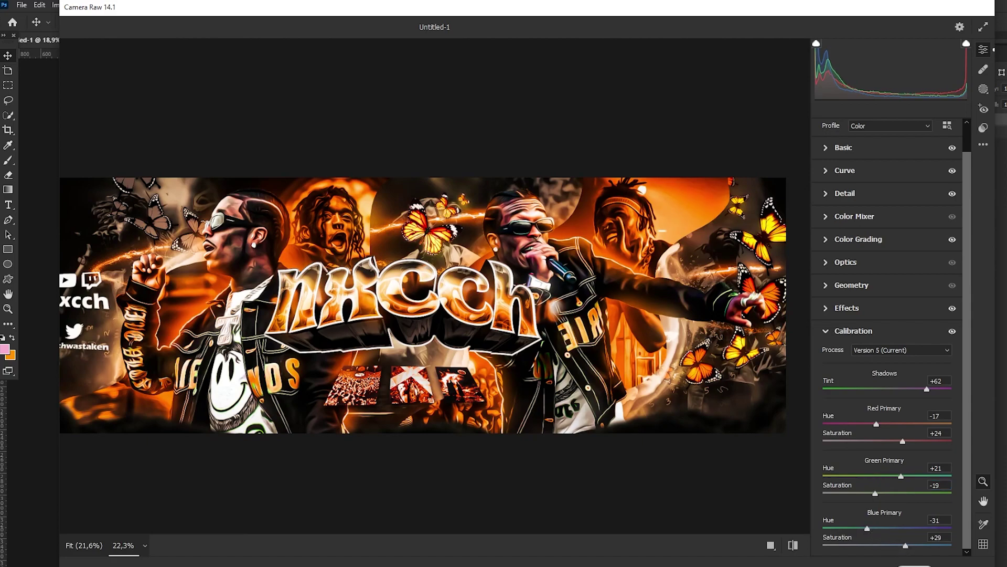
key(Return)
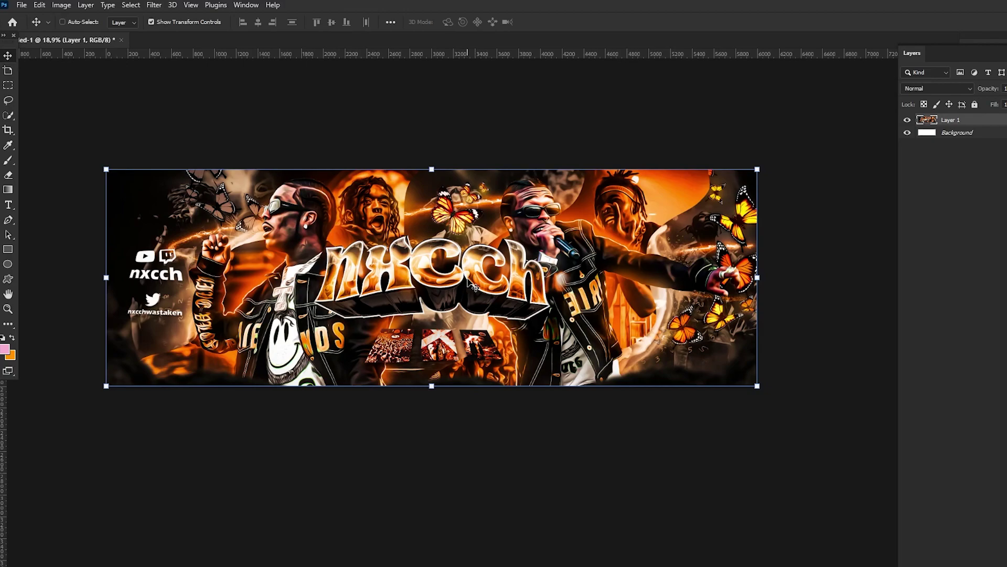
Step: Compare the banner before and after the Camera Raw grade by undoing and redoing the filter
key(ctrl+z)
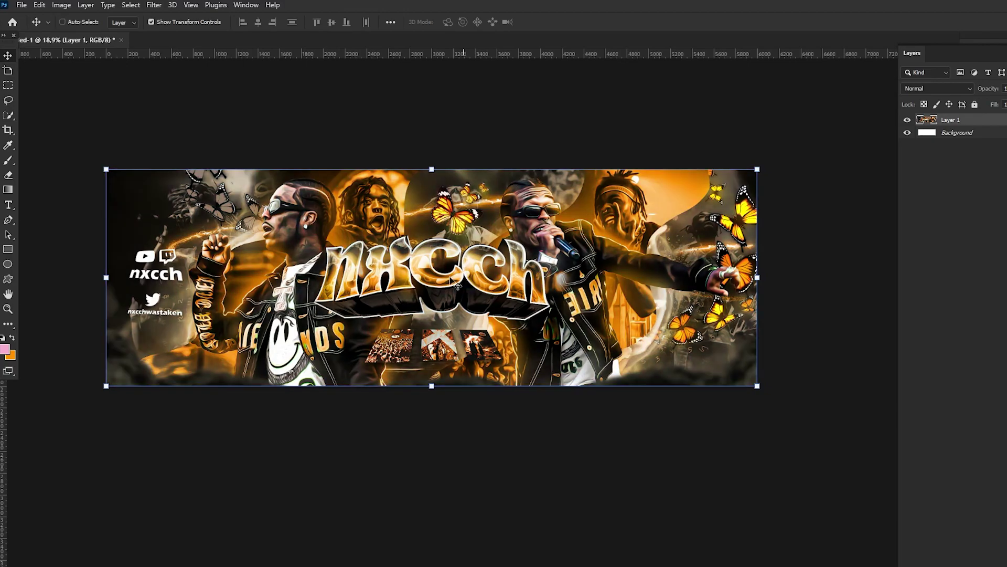
click(39, 5)
click(50, 27)
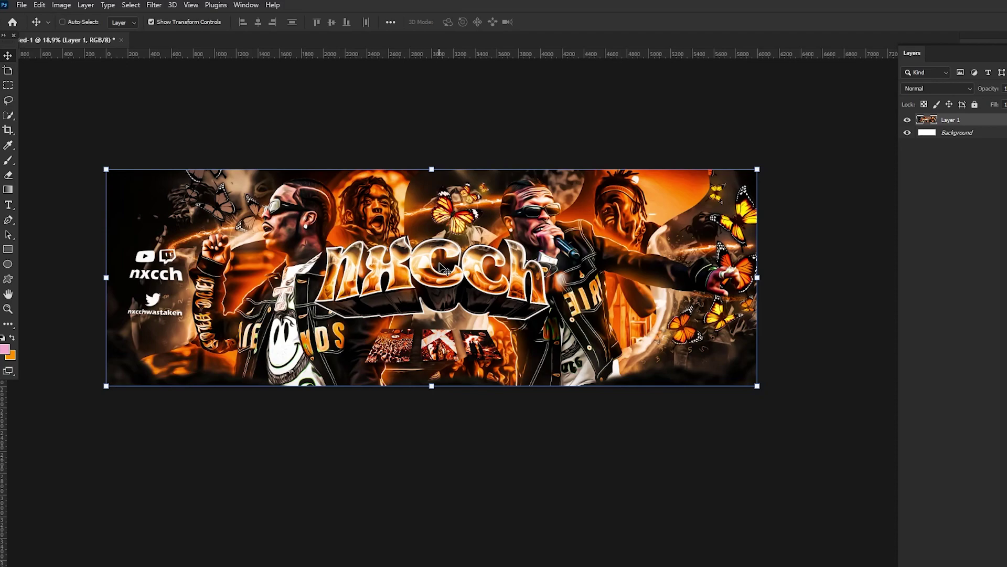
Step: Duplicate the graded banner layer and apply a Gaussian Blur with a 50-pixel radius to the copy
key(ctrl+j)
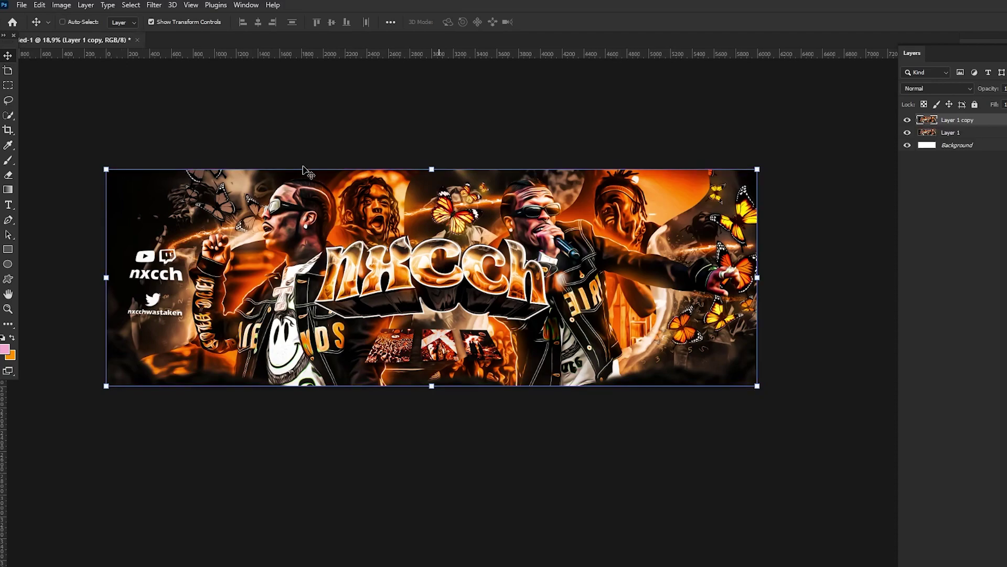
click(154, 4)
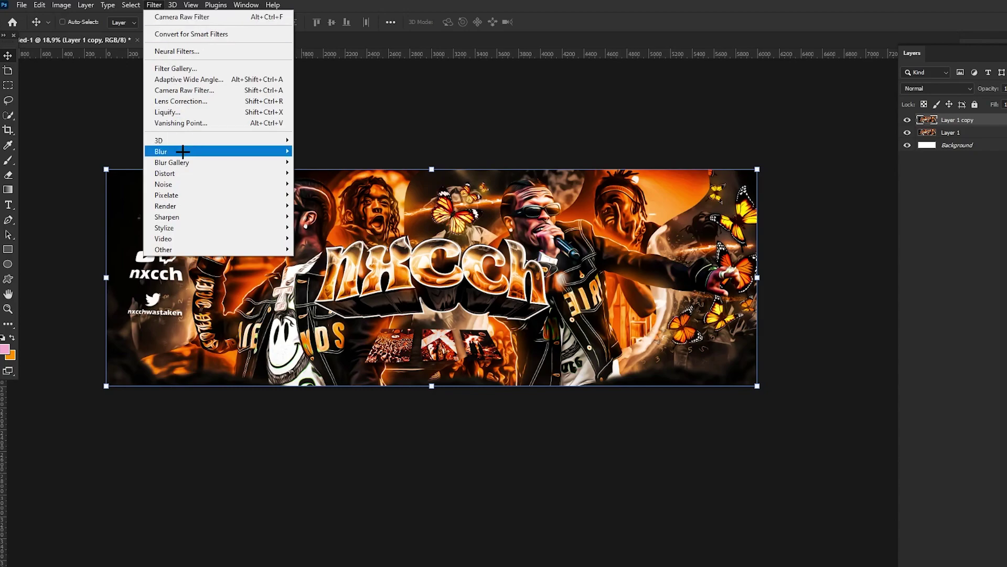
mouse_move(252, 151)
click(324, 195)
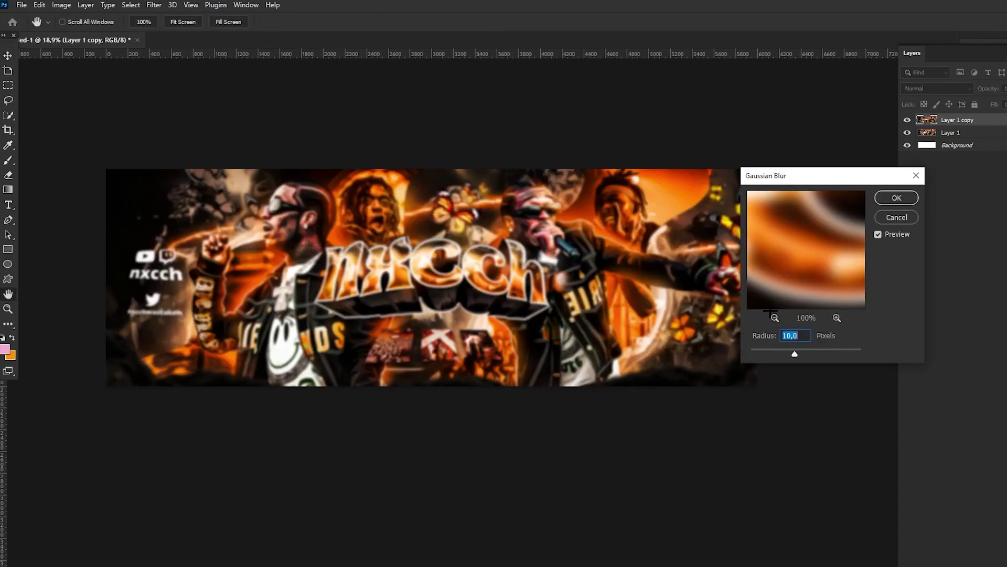
text(50)
click(897, 198)
key(v)
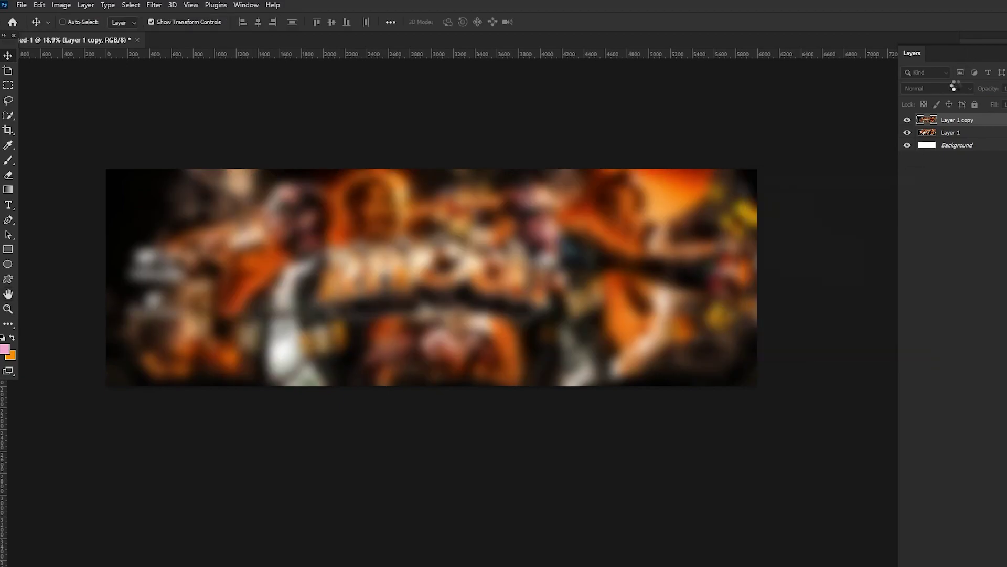
Step: Set the blurred copy to Lighter Color blending at 50% opacity and compare the glow with the layer hidden and shown
click(928, 88)
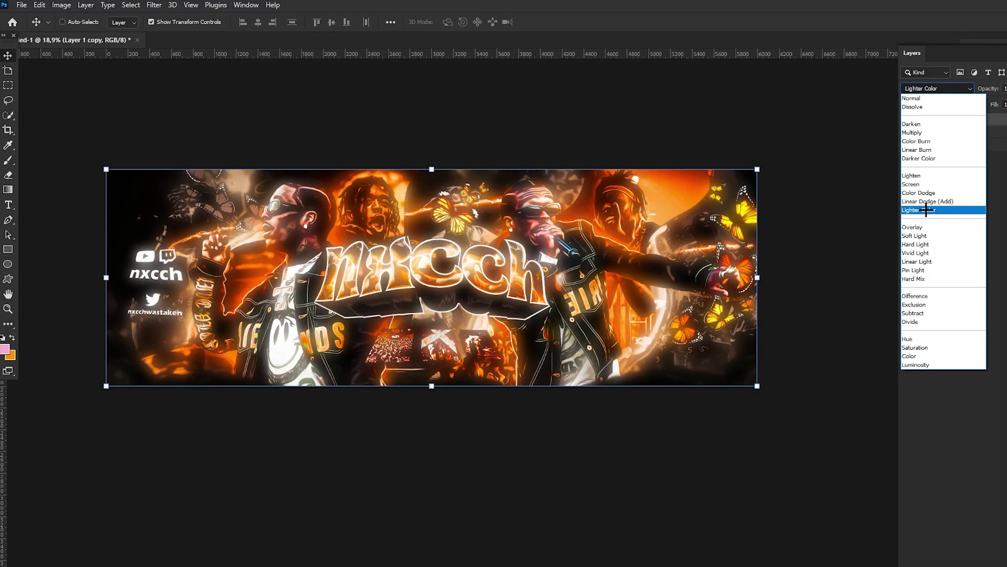
click(927, 210)
key(5)
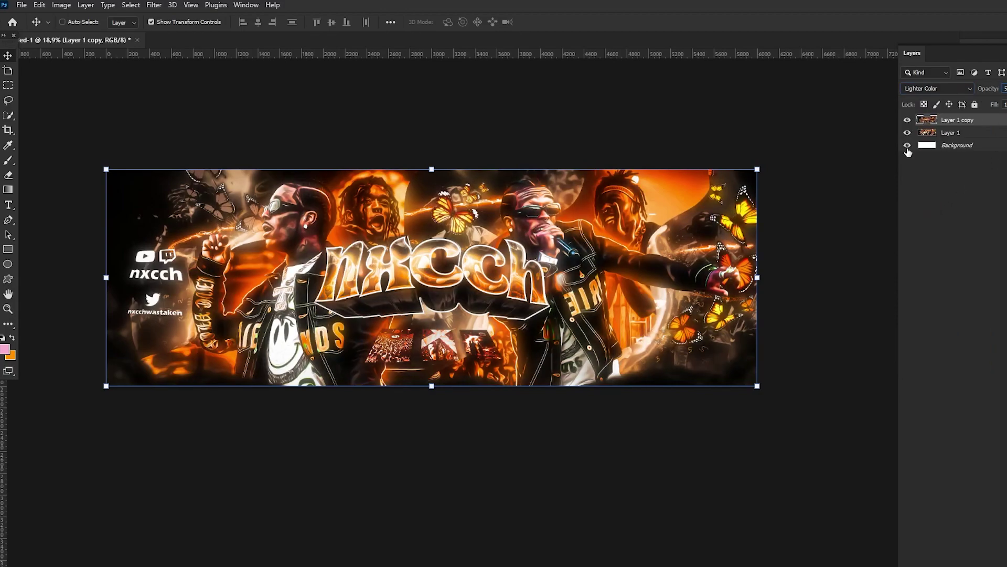
click(907, 120)
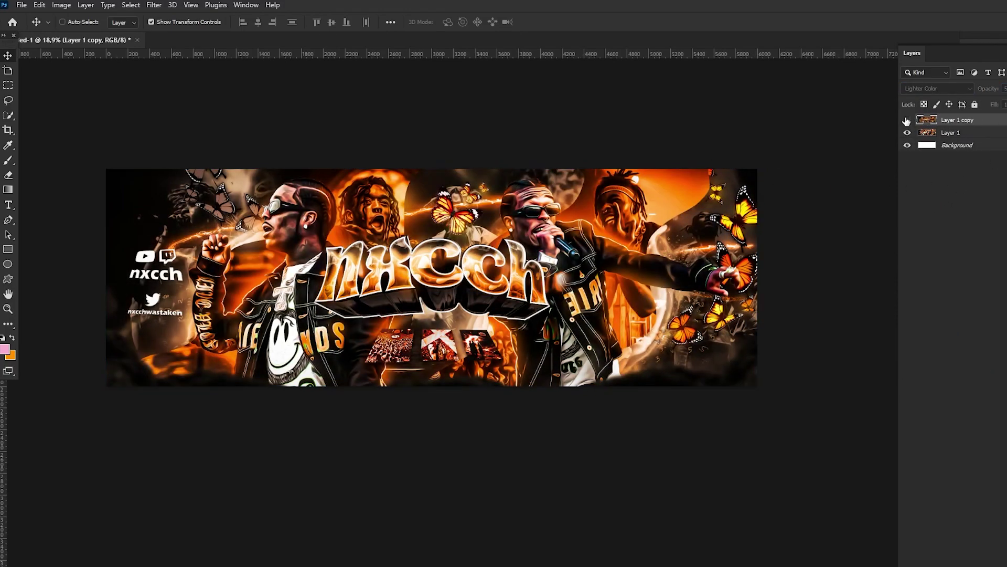
click(907, 120)
click(907, 120)
click(907, 120)
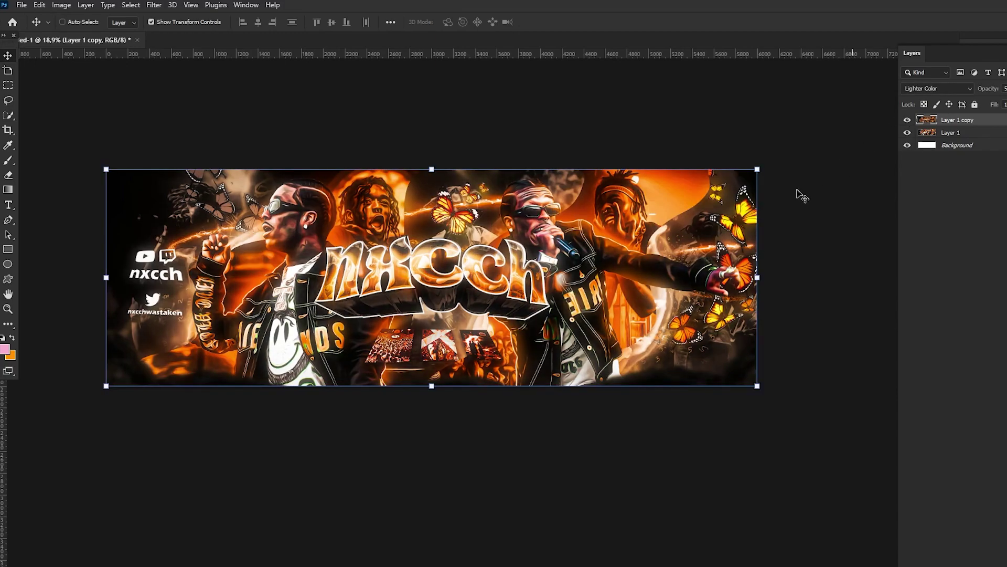
Step: Group the two banner layers and stamp the visible result into a new merged layer above the group
shift+click(978, 133)
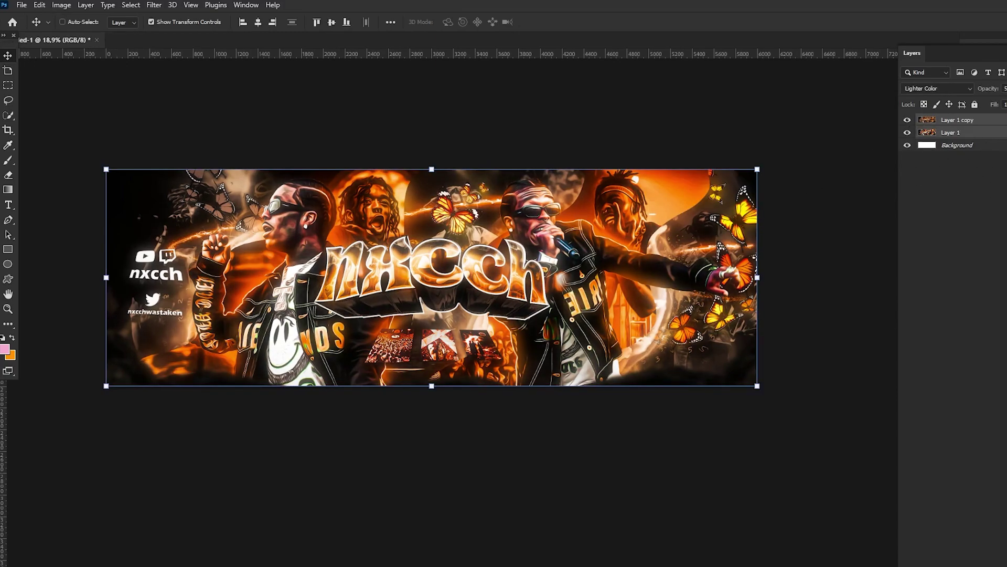
key(ctrl+g)
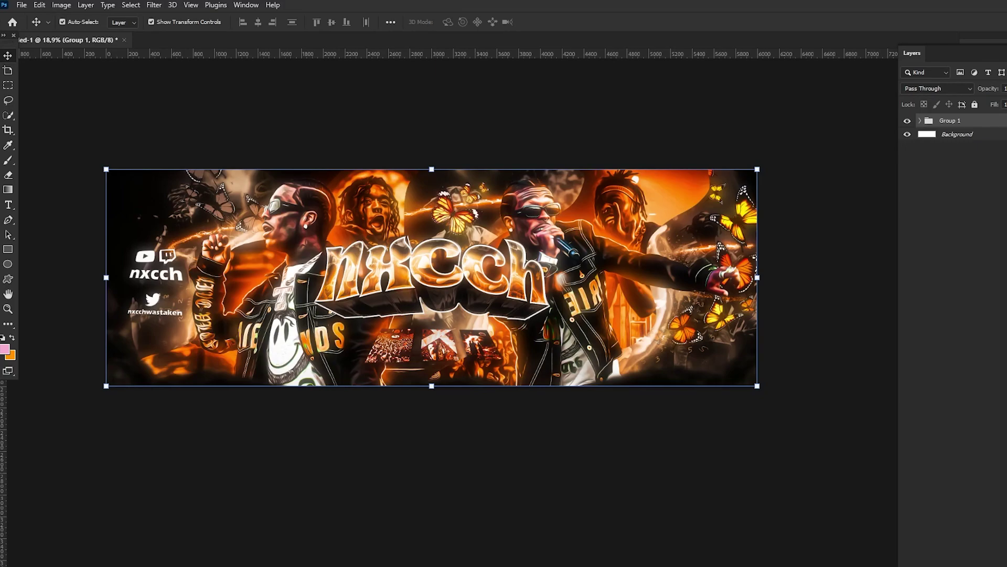
key(ctrl+shift+alt+e)
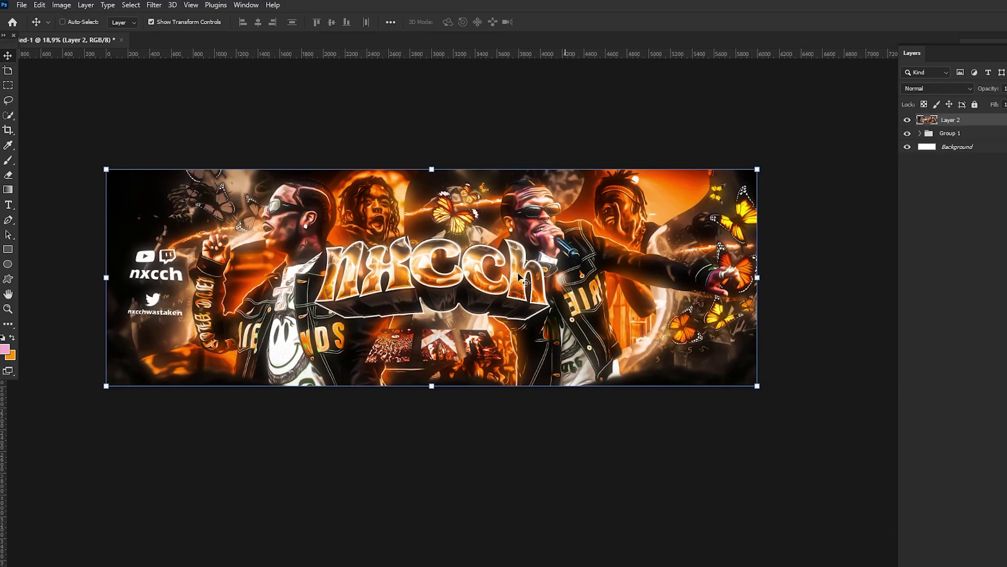
Step: Open Smart Sharpen for the merged banner layer and examine the sharpening preview on the title lettering and the sunglasses figure's face
key(z)
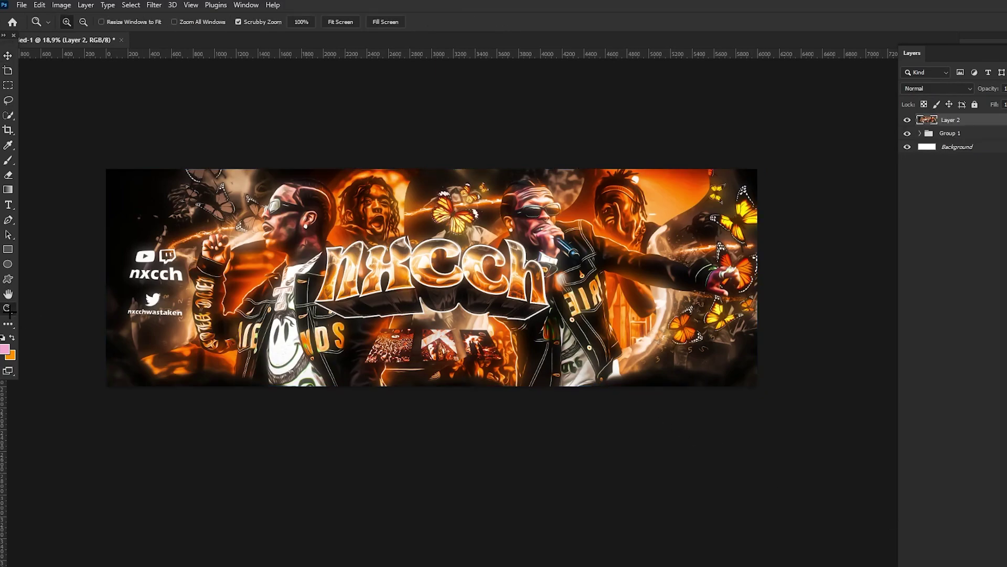
drag(491, 262, 488, 243)
click(154, 5)
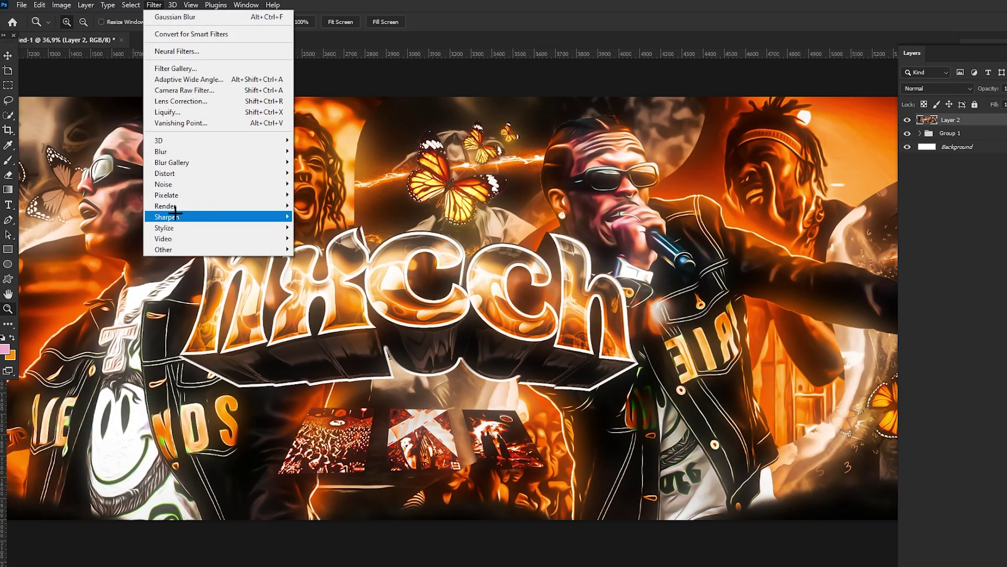
mouse_move(178, 217)
click(310, 256)
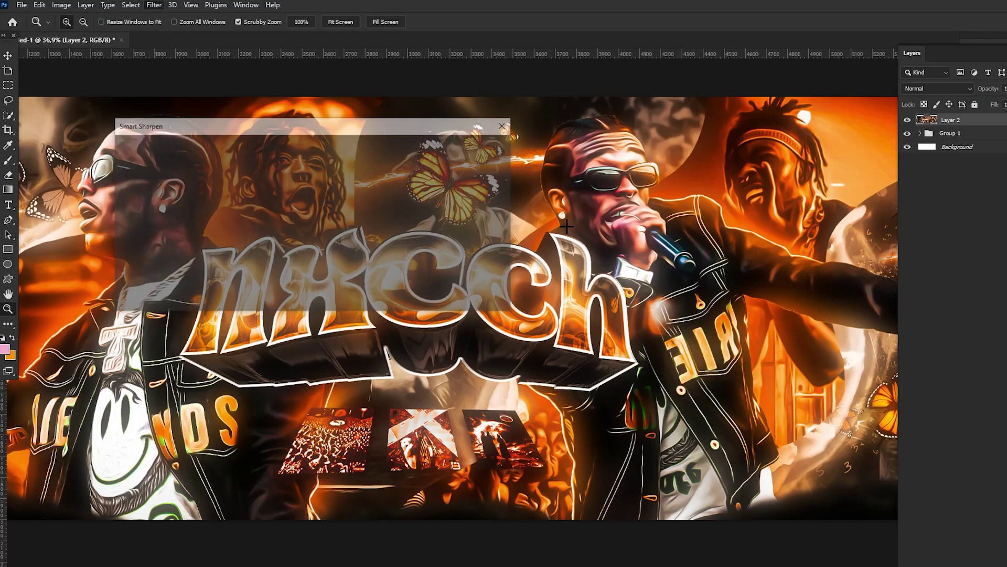
drag(222, 171, 367, 232)
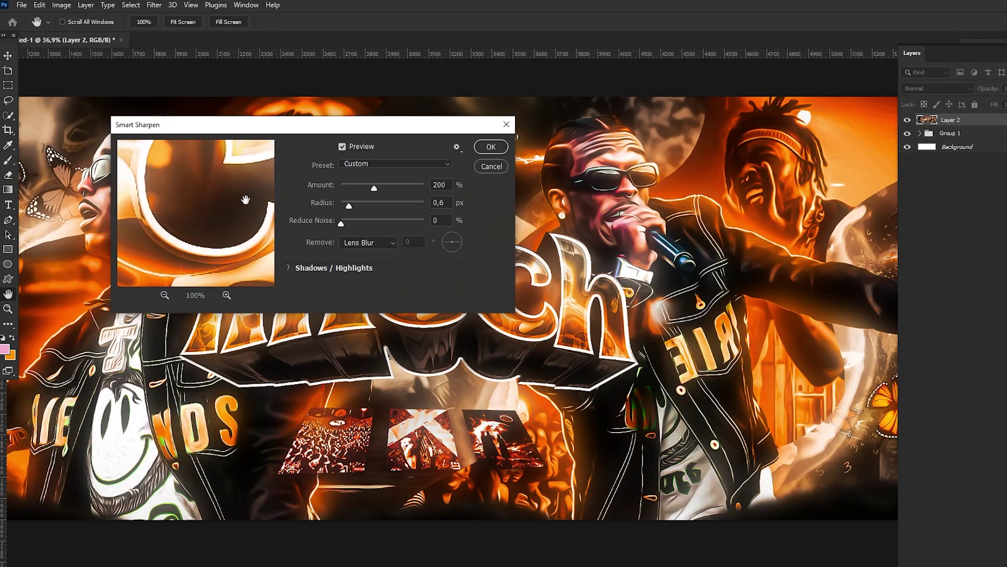
drag(245, 197, 407, 290)
drag(182, 187, 414, 220)
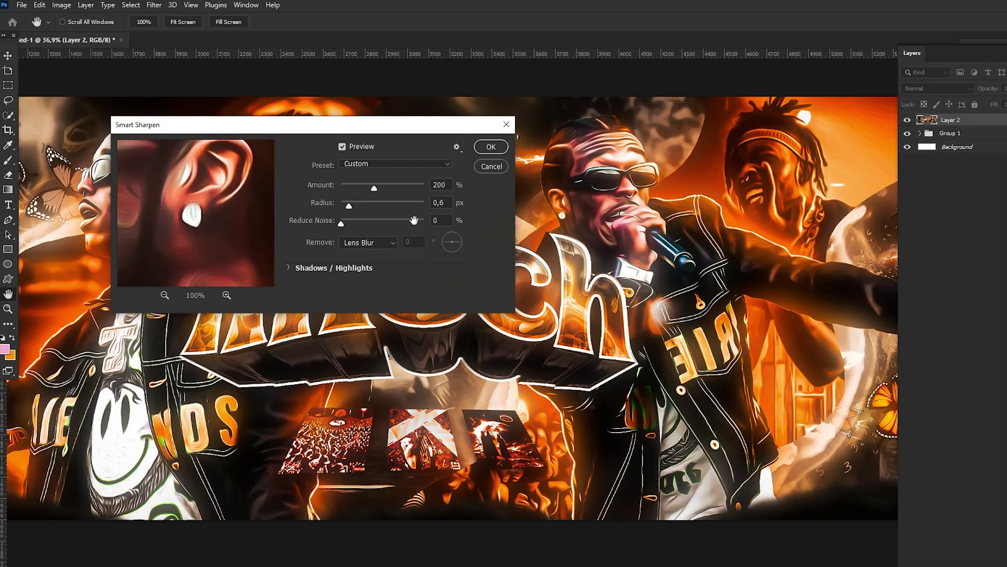
drag(236, 205, 356, 231)
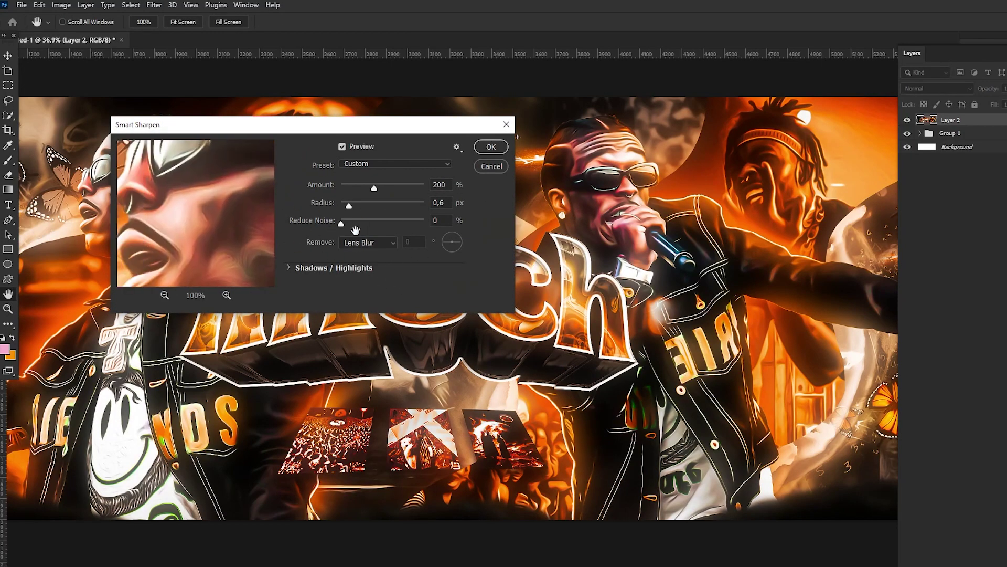
Step: Set the Smart Sharpen amount to 100%, check the preview around the sunglasses figure's face, and apply the filter to the merged banner layer
click(450, 184)
text(100)
drag(214, 211, 357, 178)
drag(199, 194, 309, 222)
drag(238, 217, 145, 242)
drag(234, 196, 286, 249)
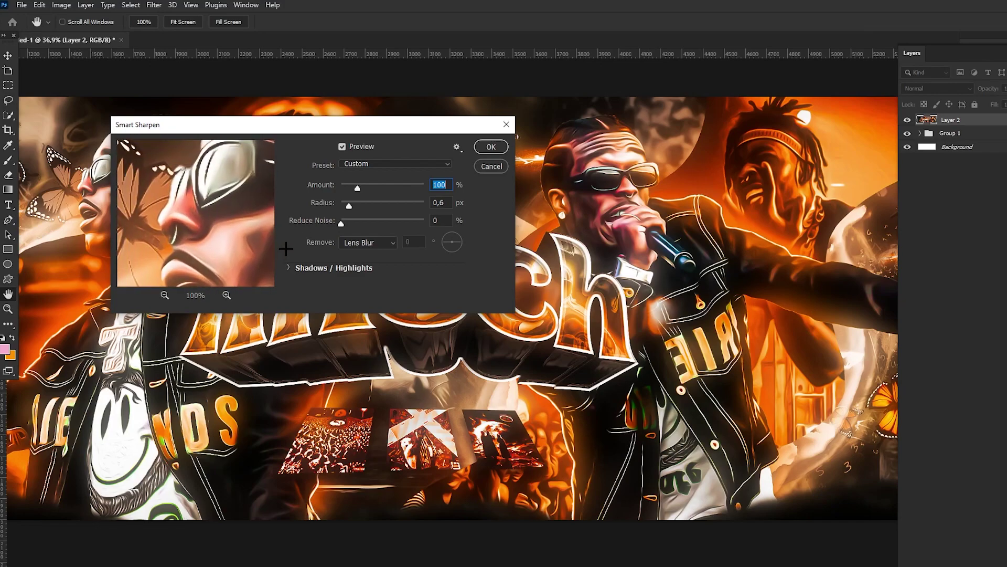
click(487, 147)
Step: Apply the Add Noise filter to the merged banner layer with an amount of 6% and Uniform distribution
key(z)
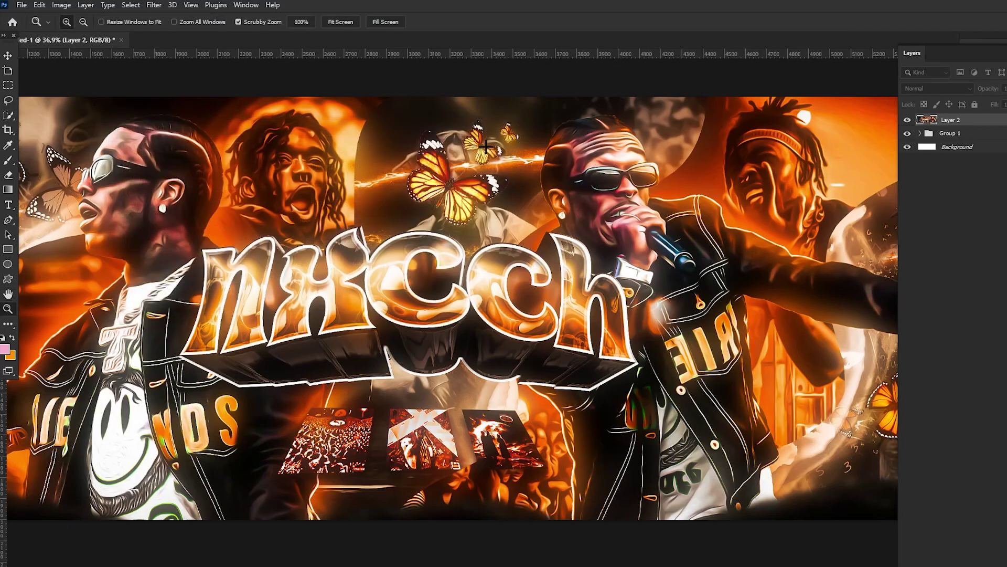
click(624, 196)
drag(626, 198, 589, 231)
drag(441, 235, 395, 234)
drag(504, 237, 539, 231)
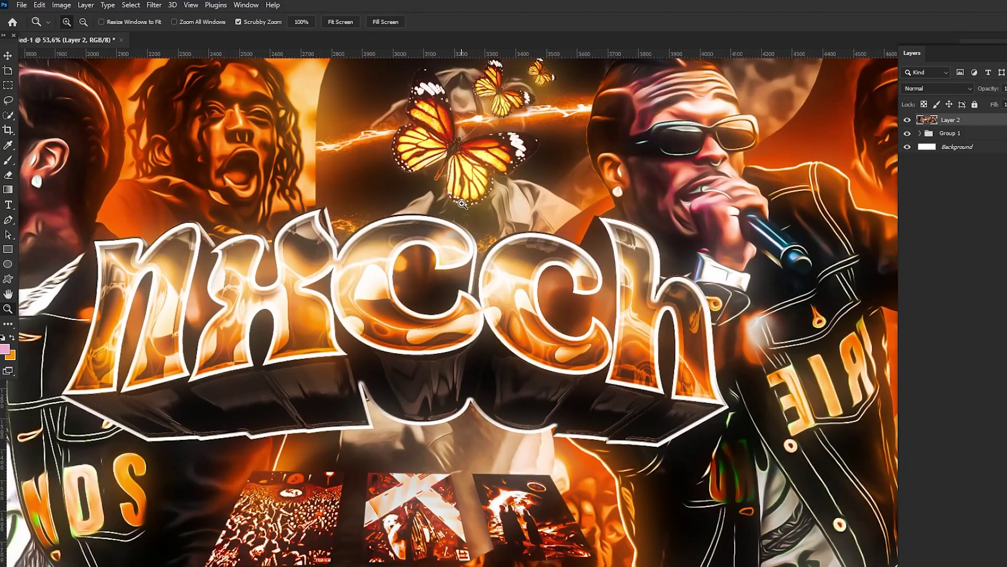
click(422, 180)
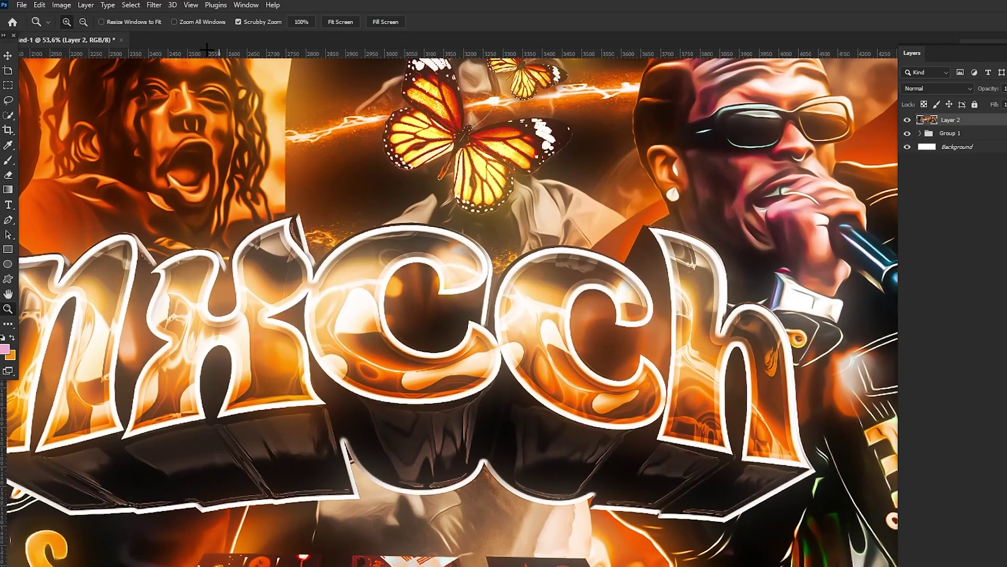
click(154, 5)
mouse_move(210, 184)
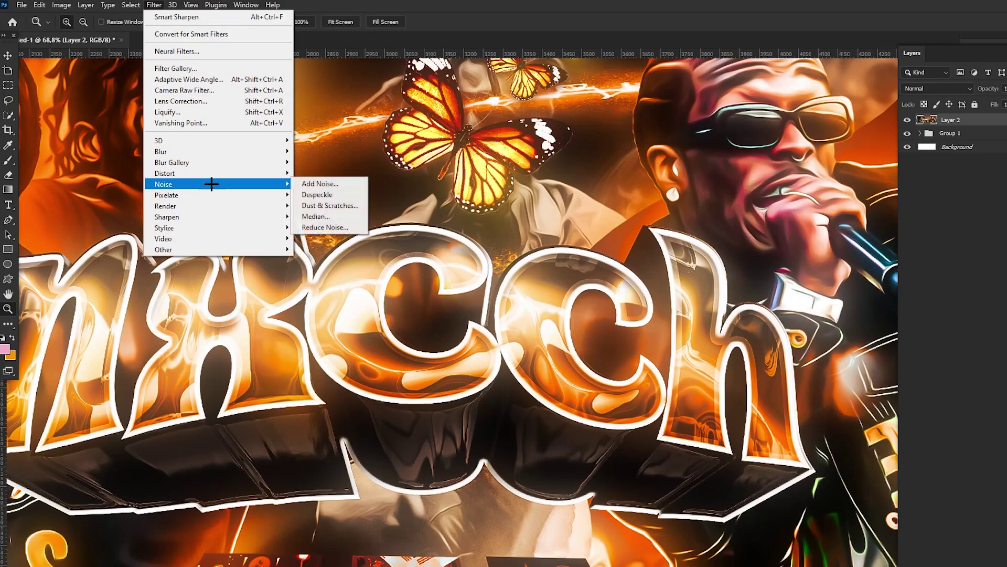
click(322, 184)
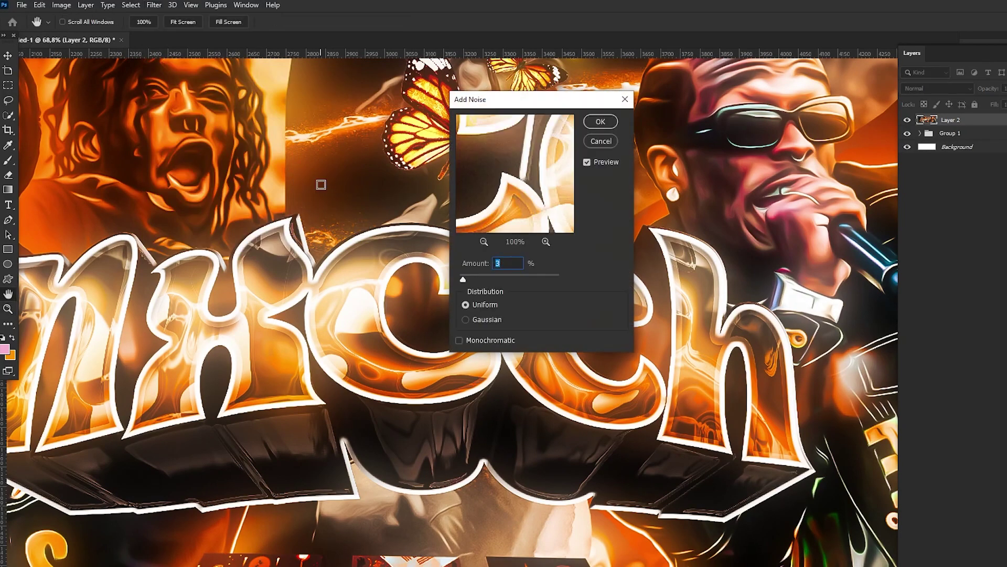
text(10)
click(488, 266)
text(6)
click(600, 121)
Step: Try to export the finished banner through Save for Web as a 6000 × 2000 px PNG-8, checking the optimized preview
key(z)
drag(525, 228, 363, 232)
drag(423, 220, 495, 245)
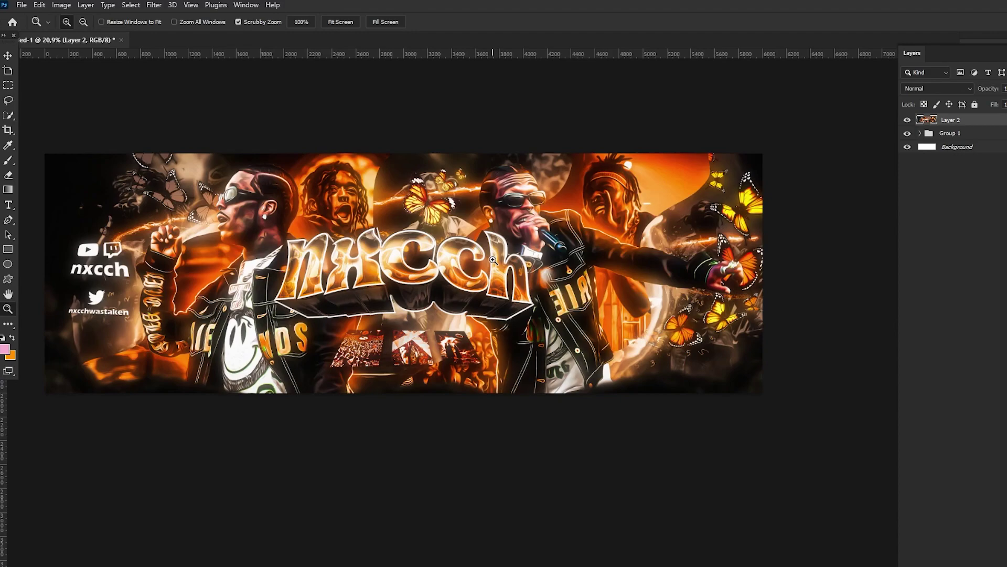
click(8, 55)
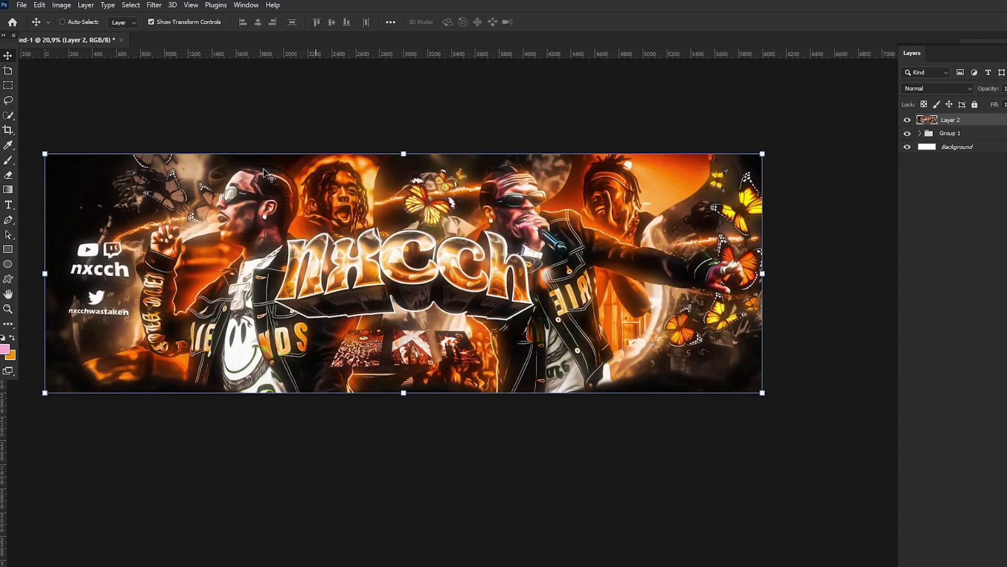
click(22, 7)
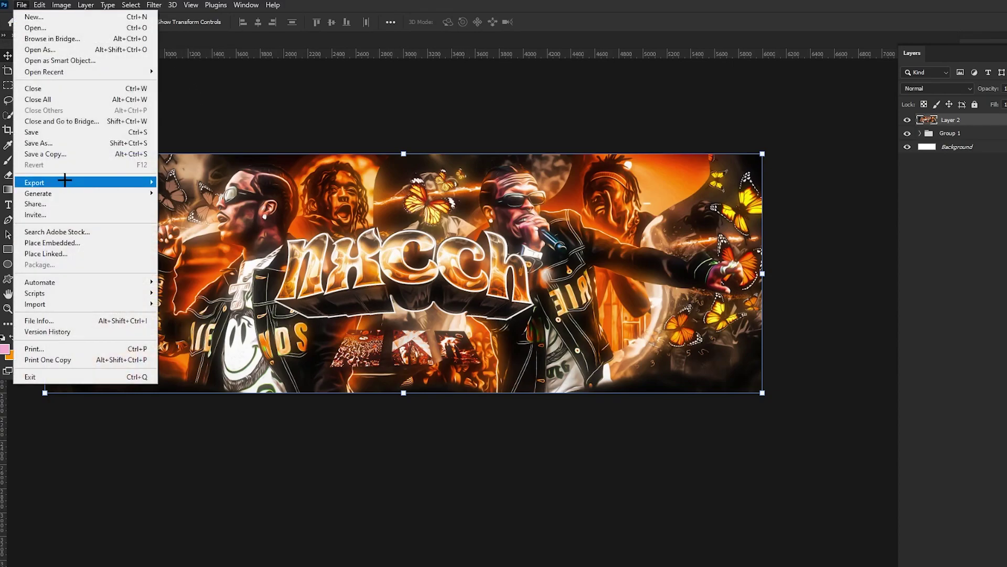
mouse_move(61, 178)
click(225, 226)
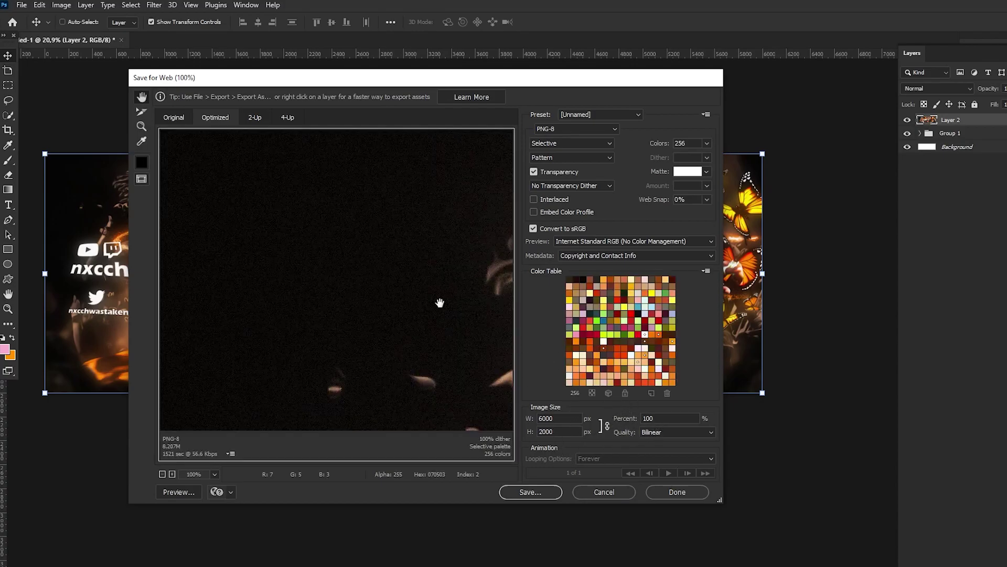
drag(439, 303, 192, 251)
click(530, 492)
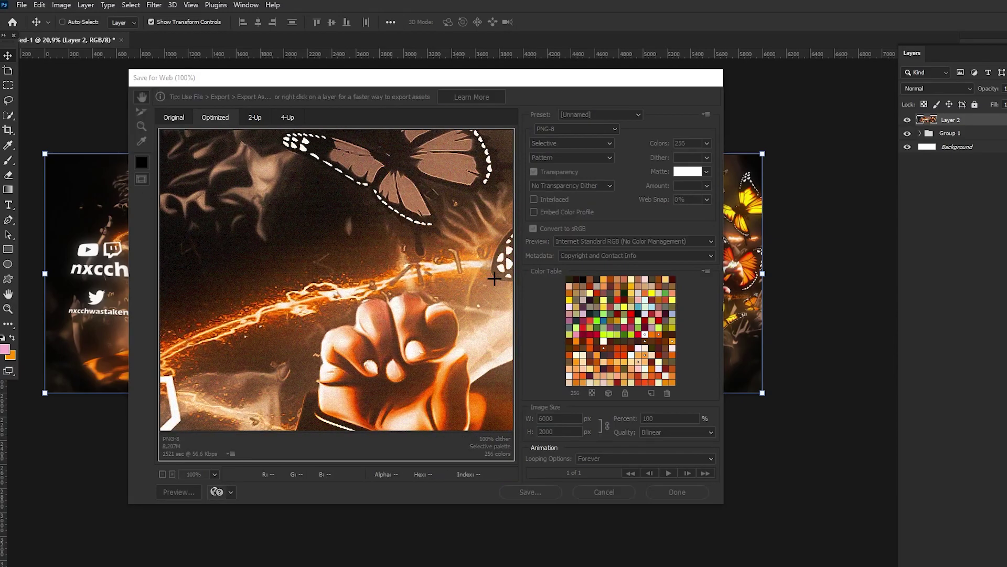
click(441, 96)
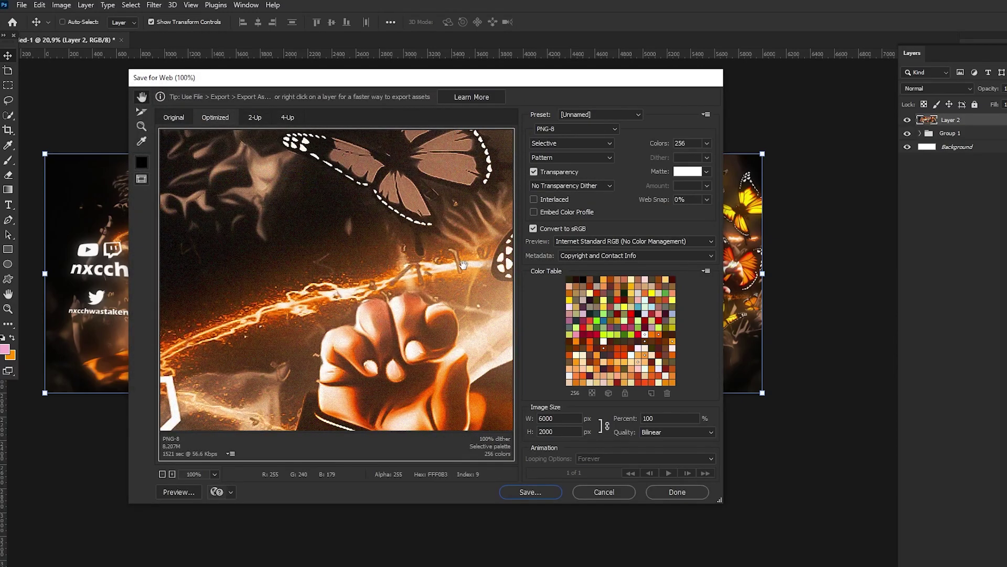
click(609, 493)
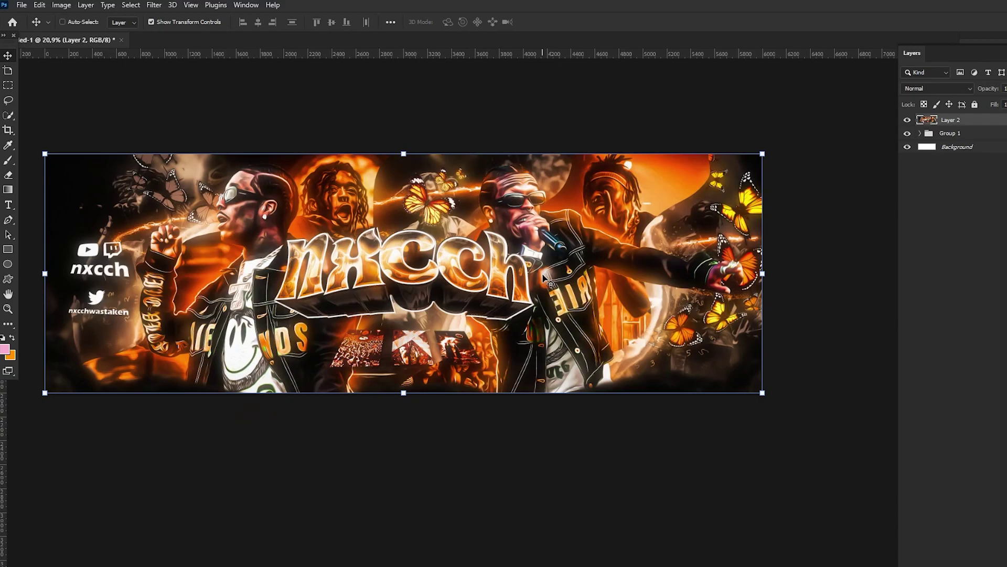